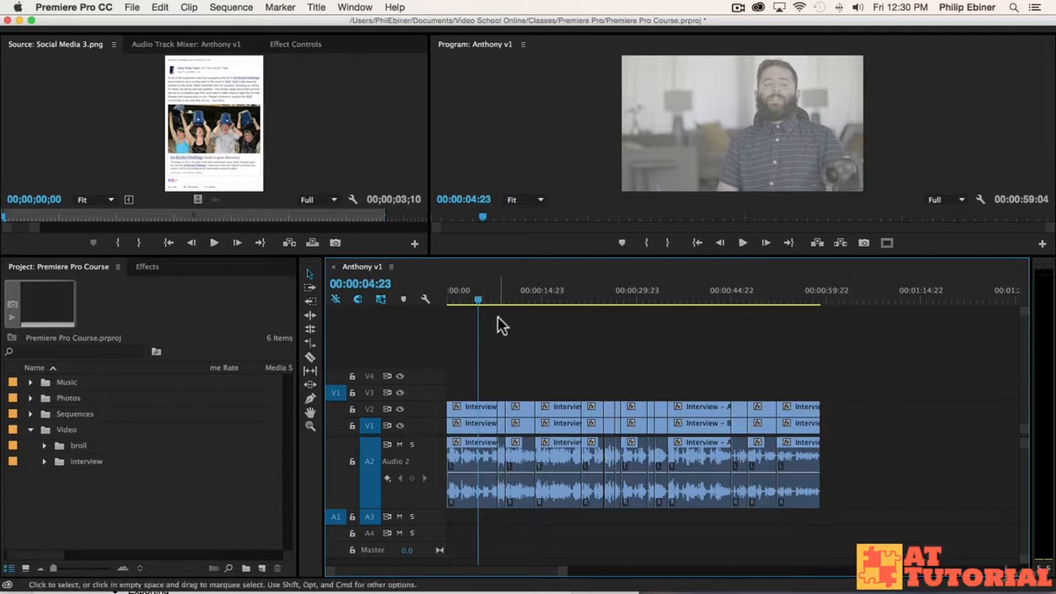
- Play the opening of the interview sequence and magnify the timeline to inspect its cuts
drag(471, 299, 425, 298)
key(space)
key(space)
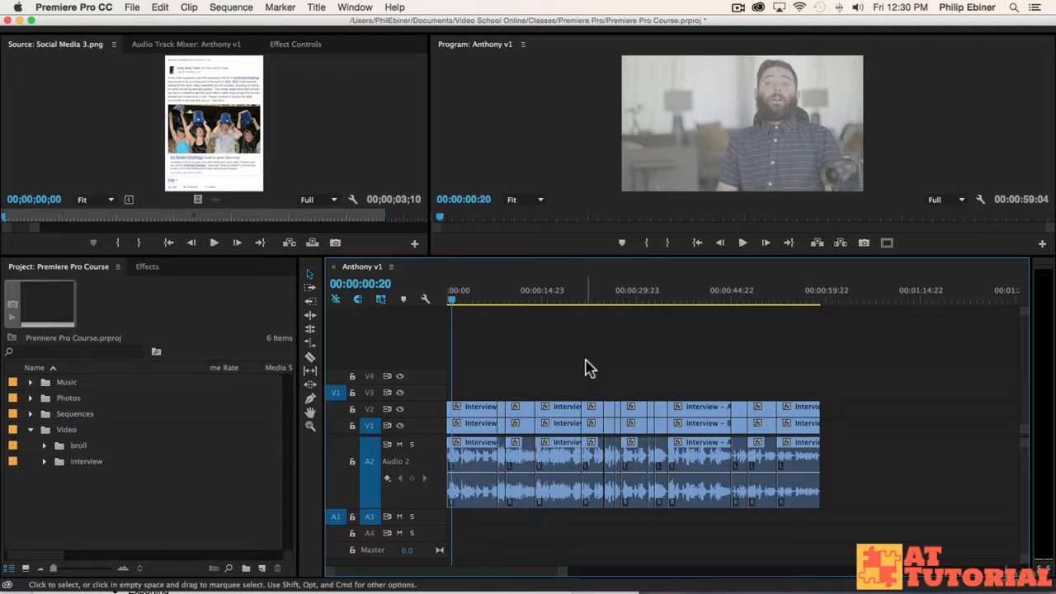
key(backslash)
scroll(711, 369, right, 2)
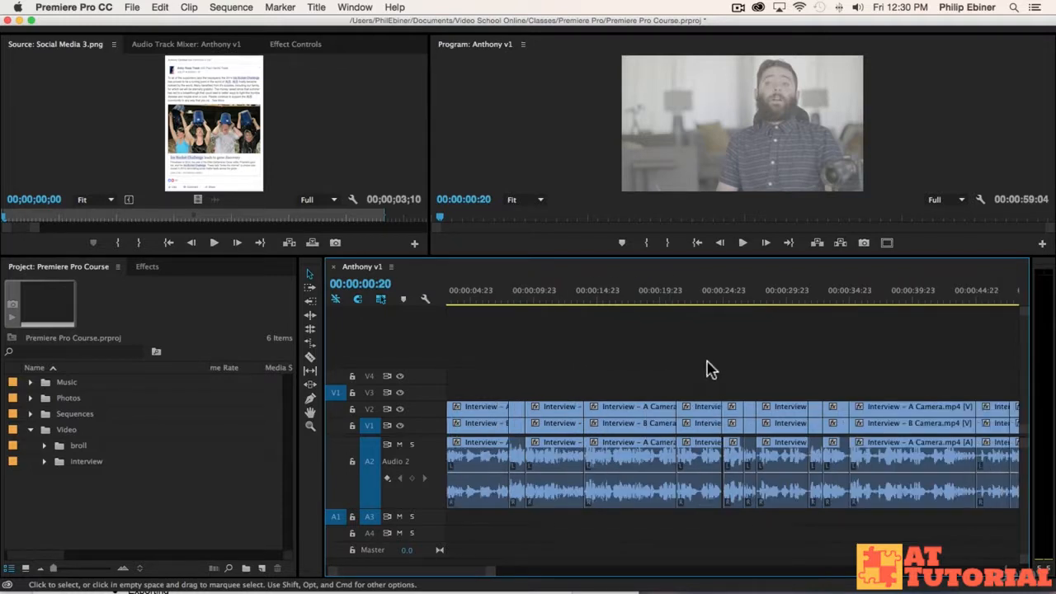
- Open the broll bin and preview several of its clips, including Crusing Down Street.mp4, in the source monitor
click(44, 445)
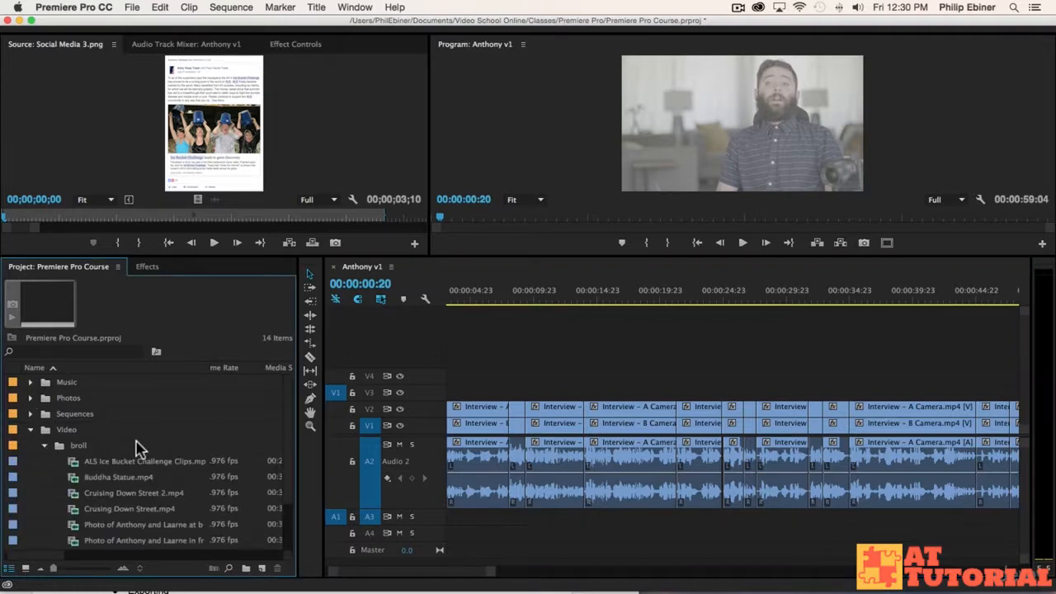
double_click(122, 461)
double_click(119, 507)
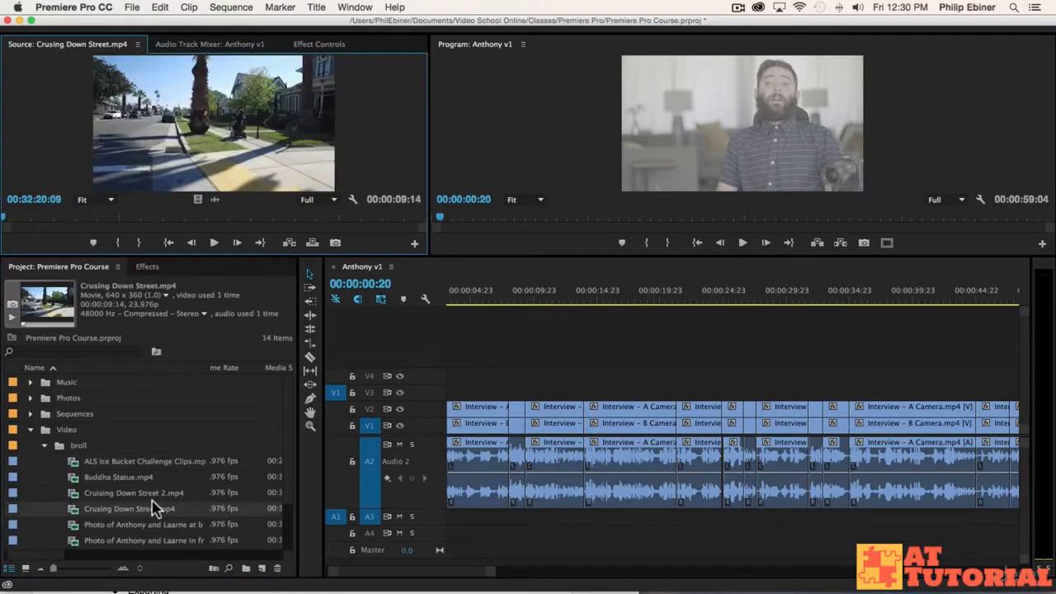
double_click(137, 541)
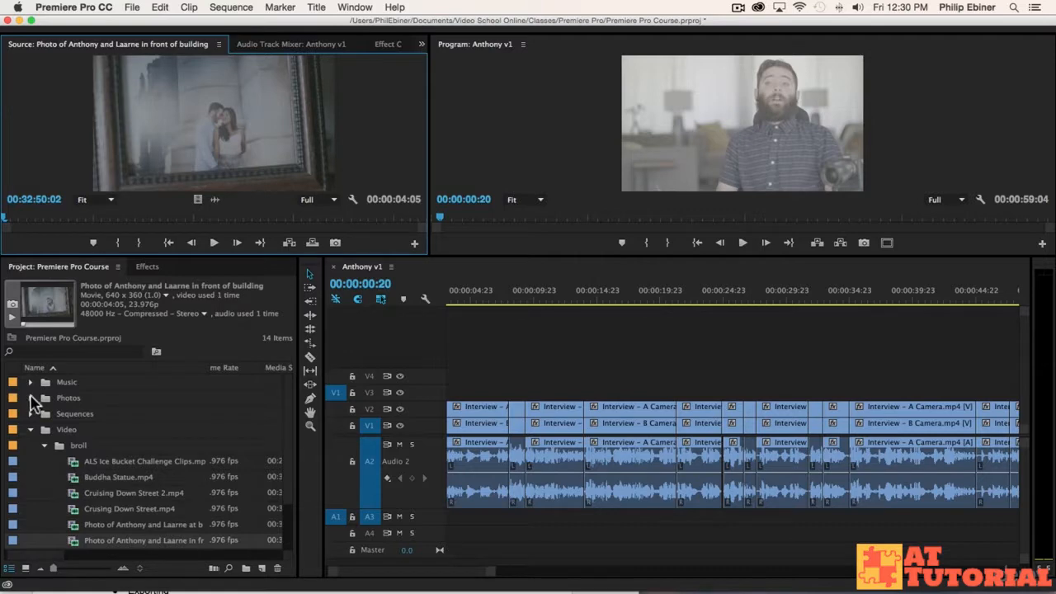
- Preview the Photos bin's stills, including Social Media 2.png, Social Media 4.png and Ellen Show 3.png, then collapse the bin
click(30, 397)
double_click(113, 430)
double_click(106, 476)
double_click(103, 508)
scroll(99, 503, down, 2)
double_click(93, 510)
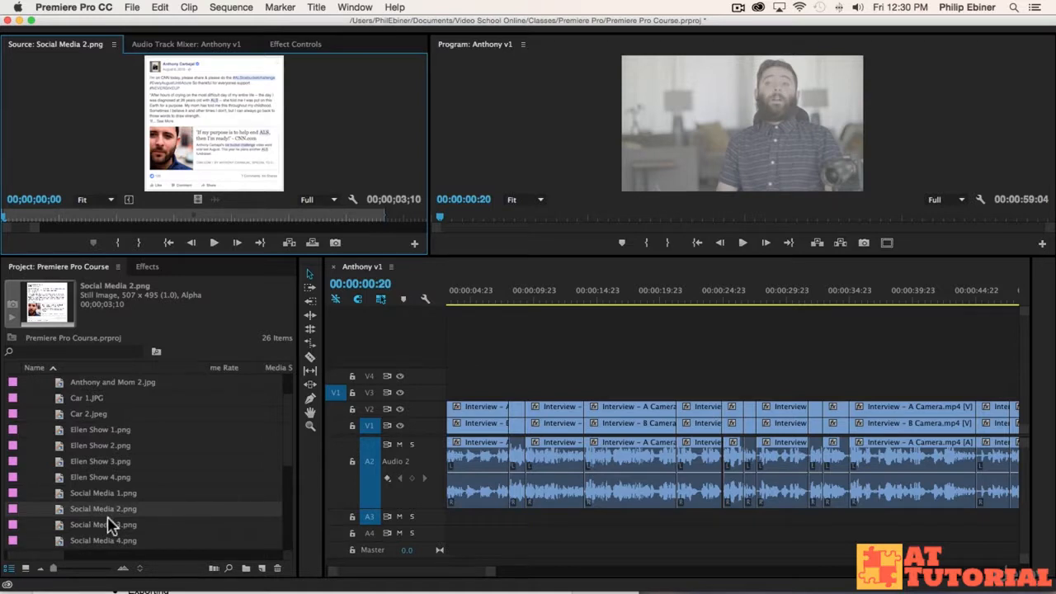
scroll(107, 516, down, 2)
double_click(103, 509)
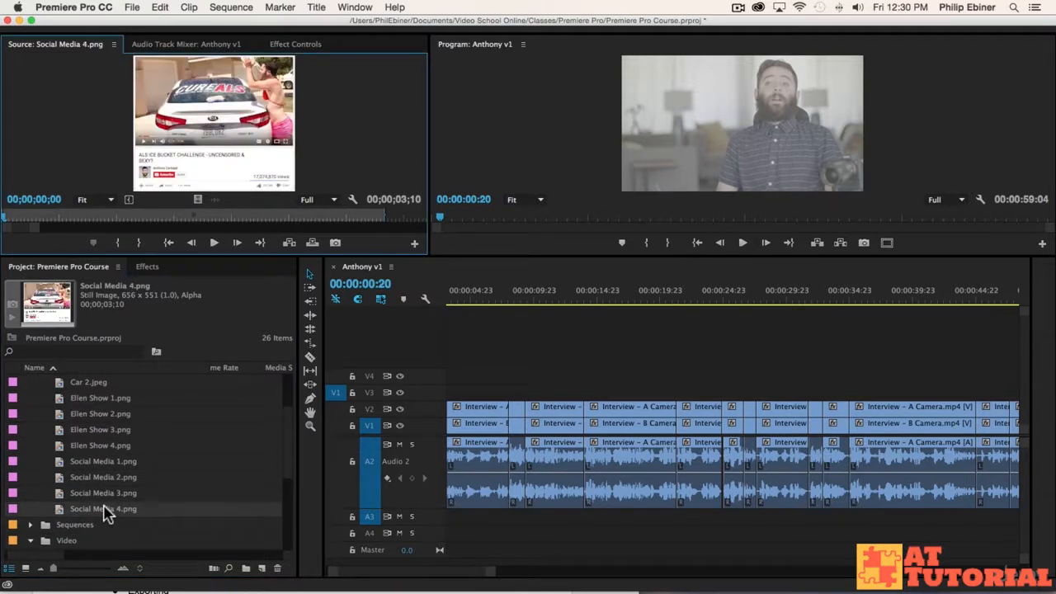
scroll(118, 476, up, 2)
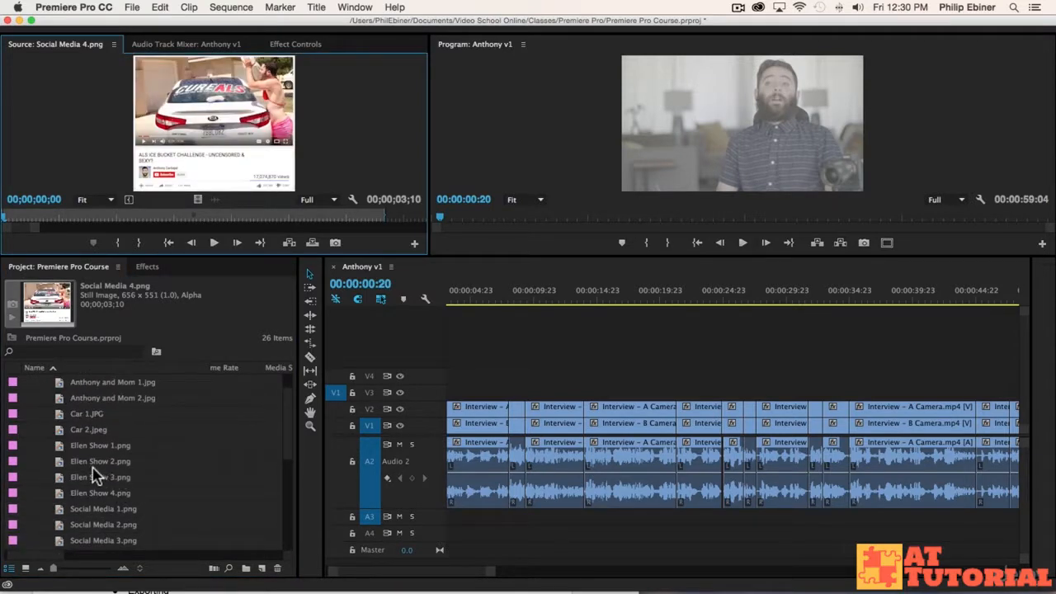
double_click(95, 475)
scroll(99, 476, up, 2)
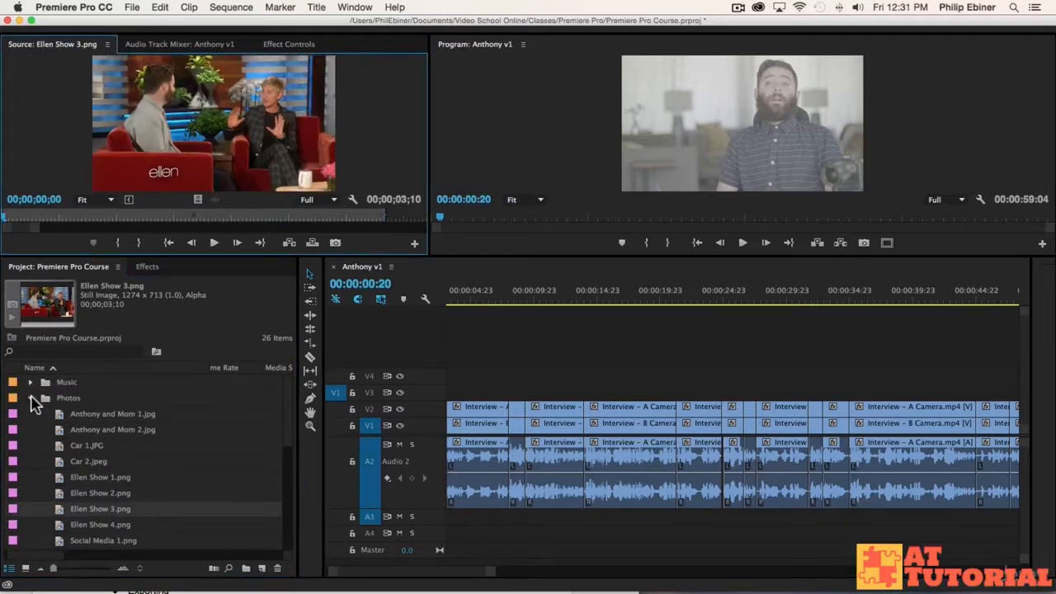
click(31, 398)
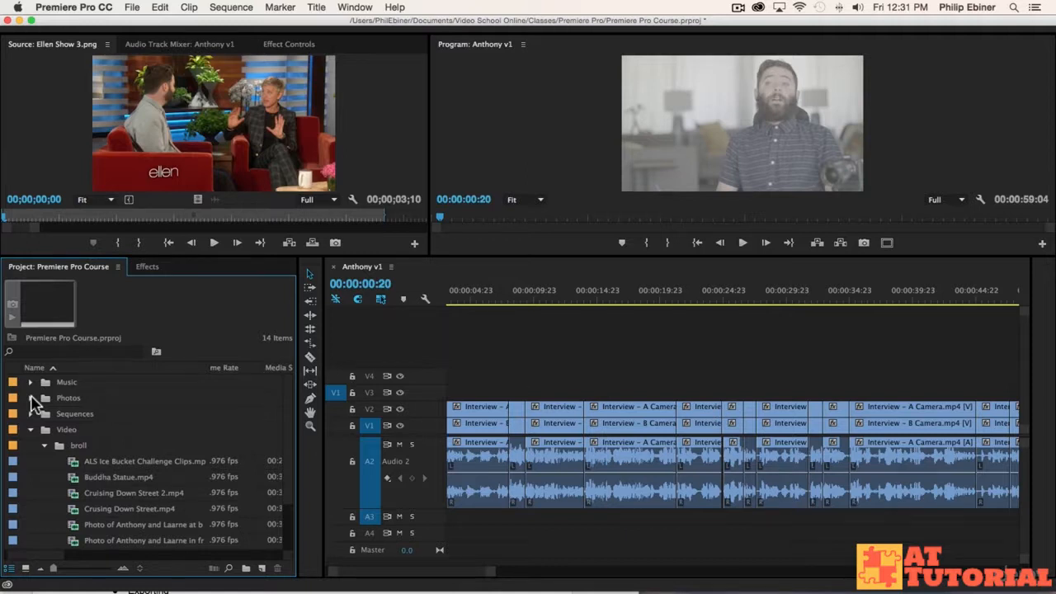
- Play the interview sequence from 00:00:00:00 to the end of its first clip to judge where b-roll is needed
scroll(207, 479, down, 3)
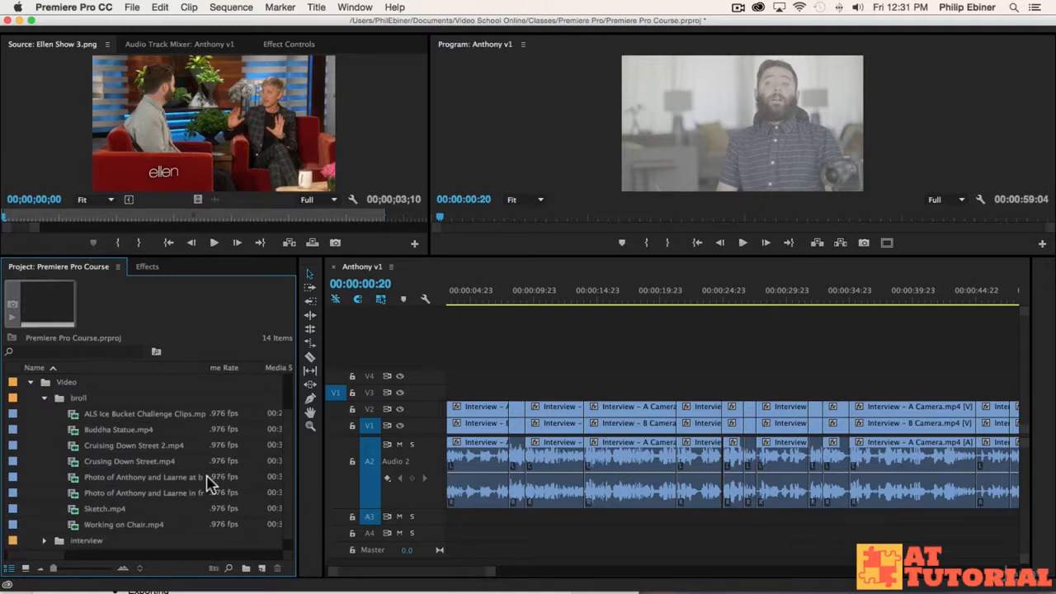
click(523, 389)
drag(480, 295, 422, 294)
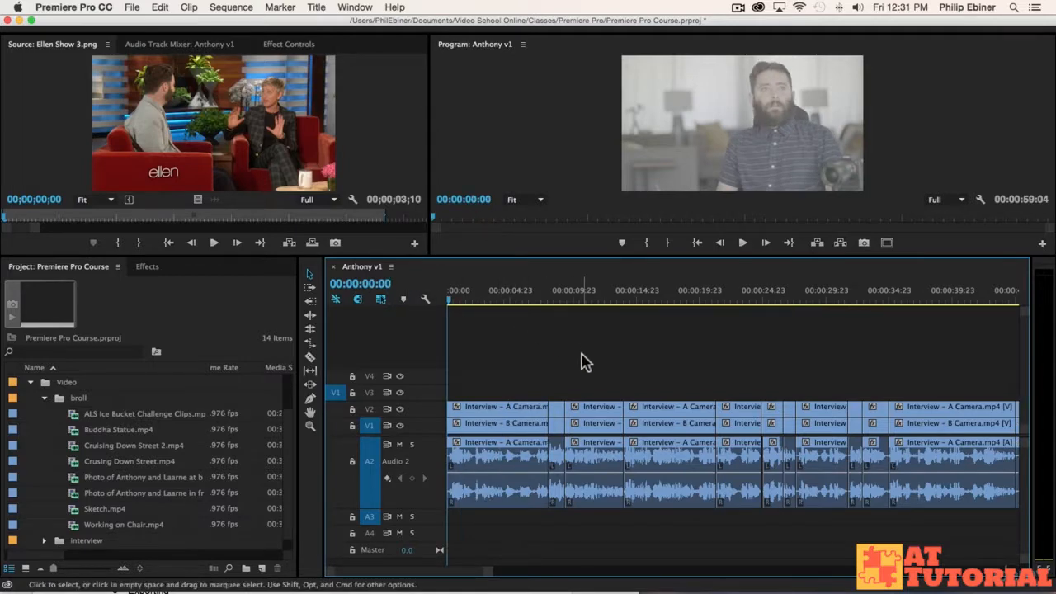
key(XF86AudioRaiseVolume)
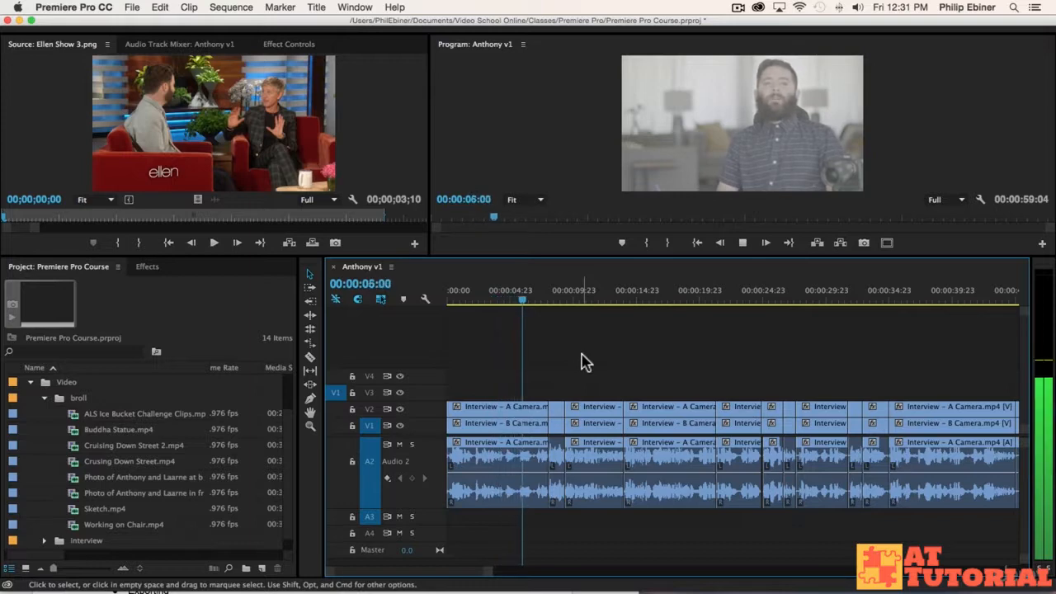
key(space)
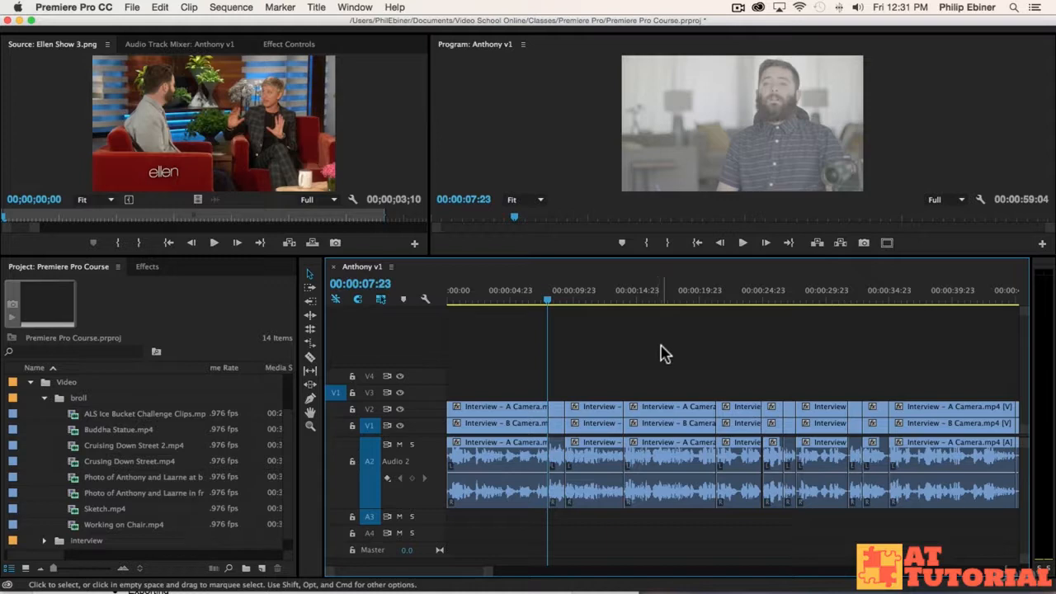
- Review the short second interview clip and park the playhead near its start at 00:00:08:08
key(space)
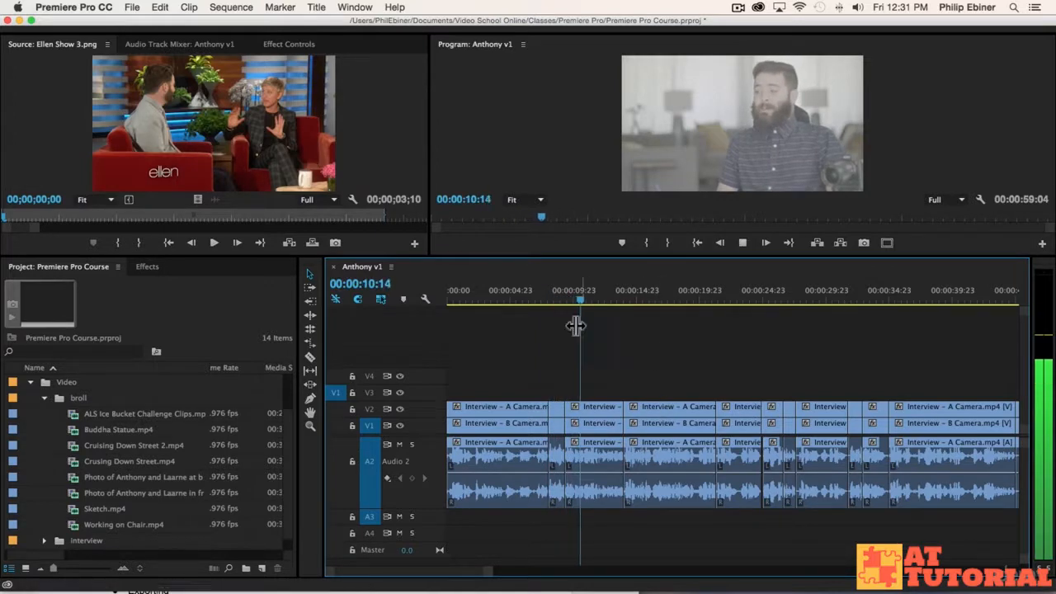
click(552, 301)
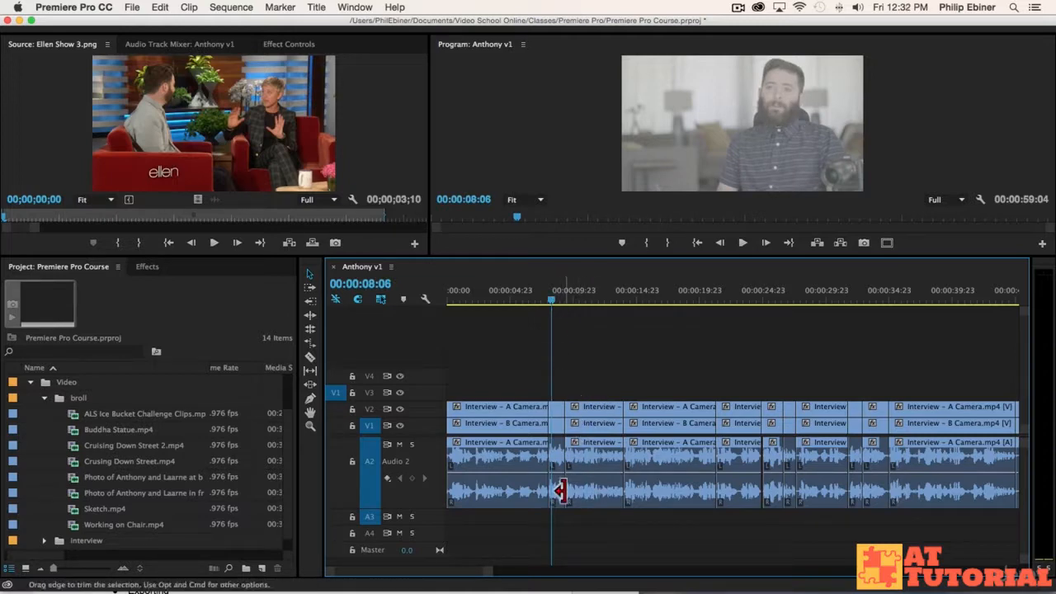
key(=)
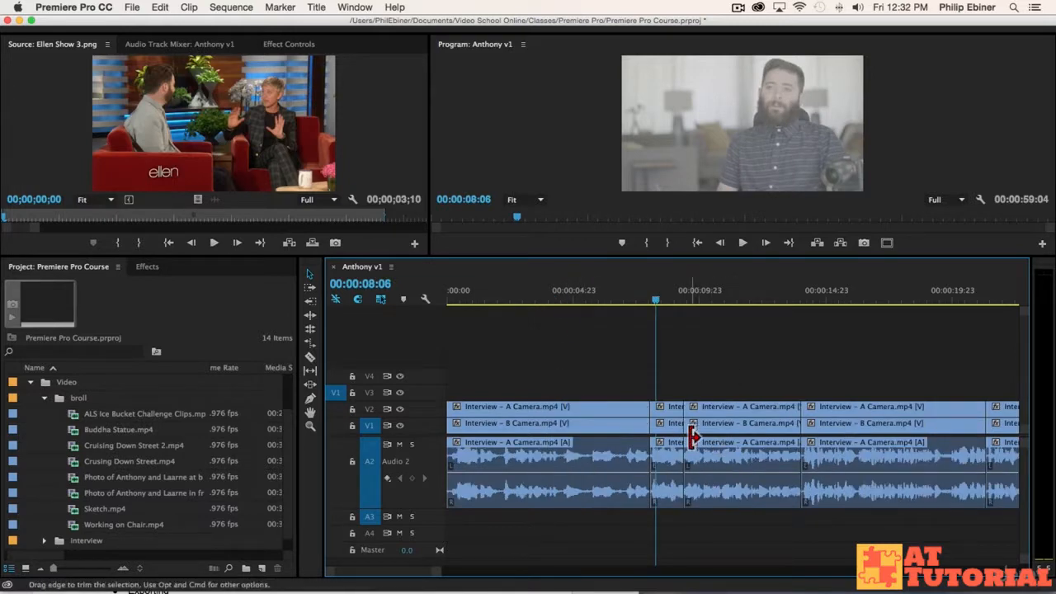
key(space)
key(space)
click(658, 294)
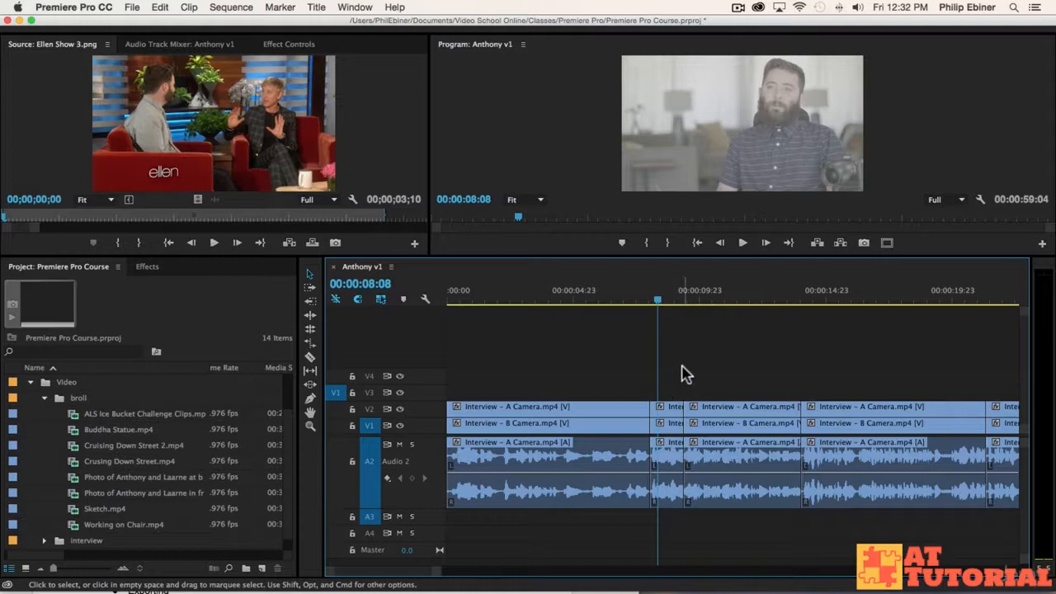
- Open ALS Ice Bucket Challenge Clips.mp4 in the source monitor, enlarge the monitor area and scrub through its opening yard footage
double_click(120, 413)
drag(16, 219, 36, 220)
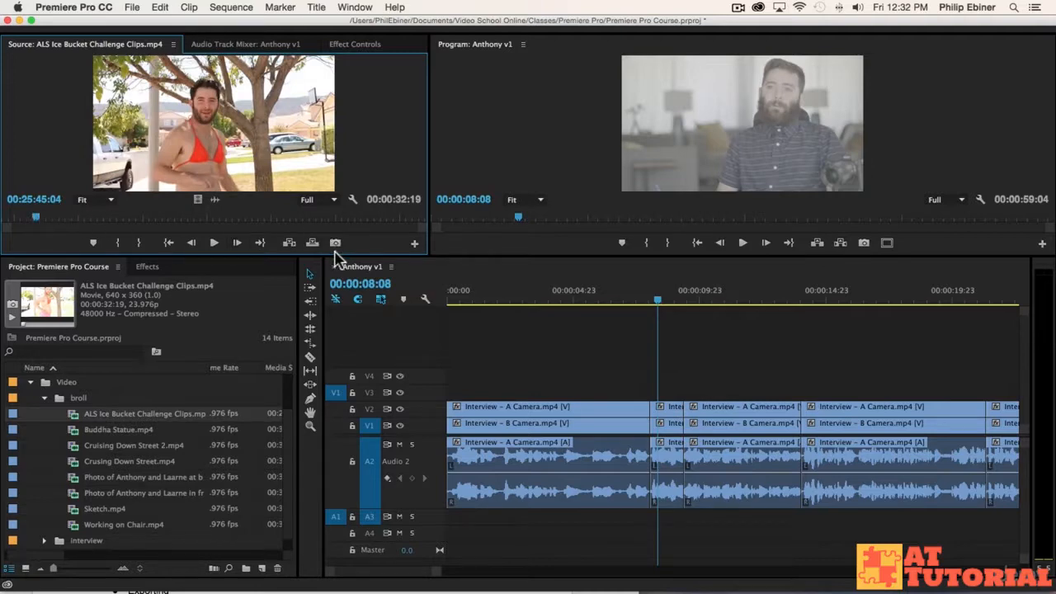
drag(337, 258, 360, 273)
drag(23, 238, 78, 238)
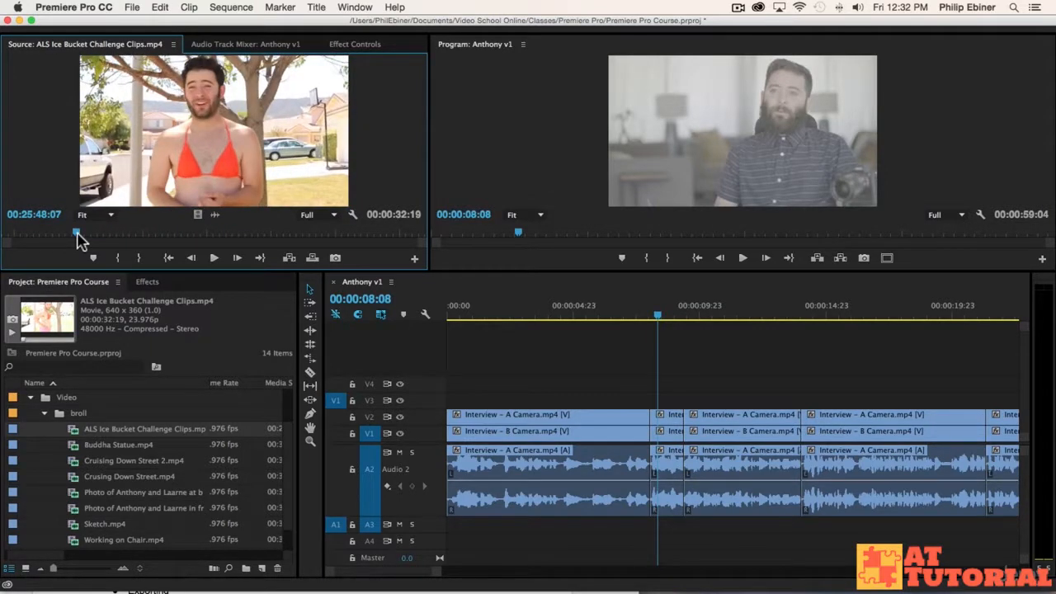
drag(79, 237, 169, 231)
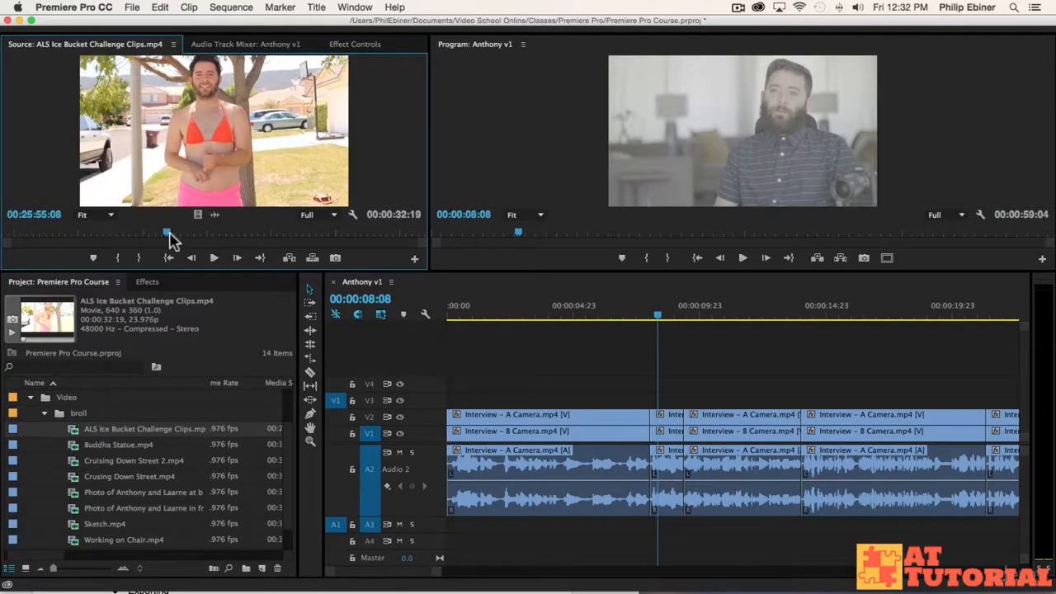
drag(166, 236, 106, 231)
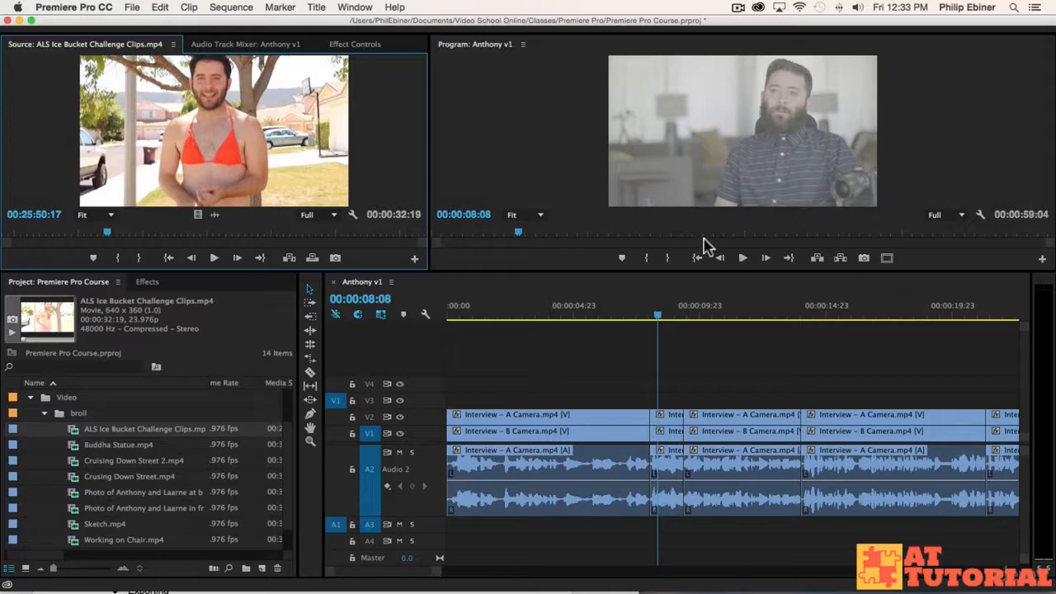
click(62, 234)
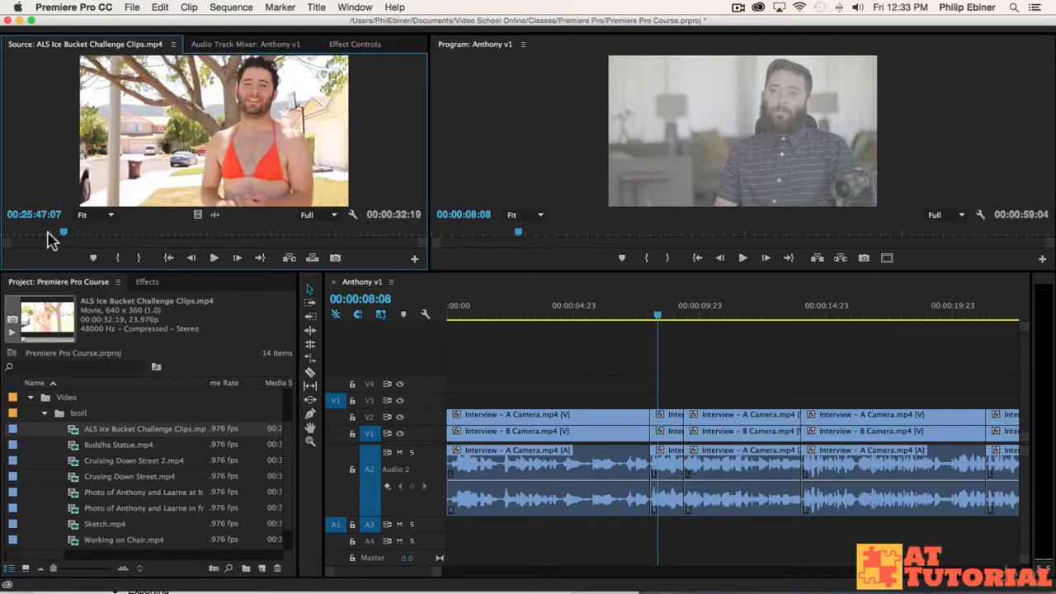
- Mark the car-washing shot from 00:25:56:18 to 00:25:59:03 and place only its video on V3 at the second interview clip's start
drag(110, 235, 186, 236)
key(i)
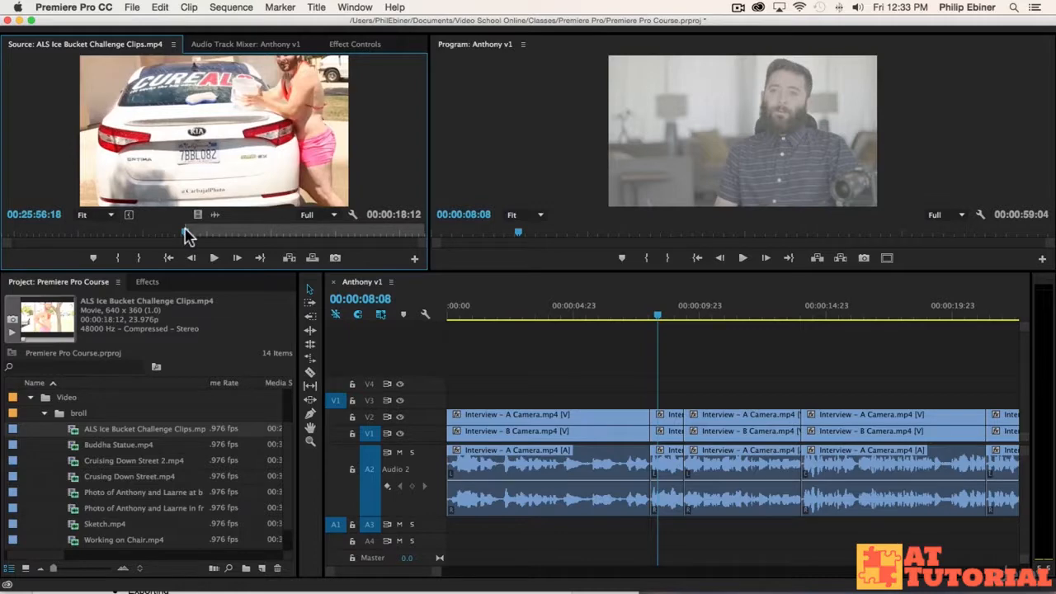
key(space)
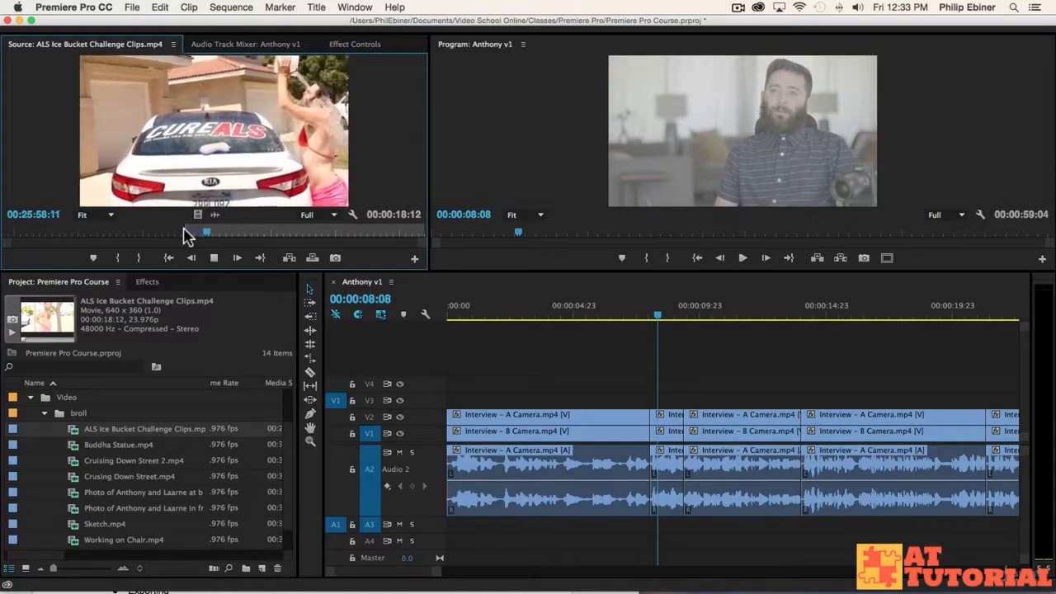
key(space)
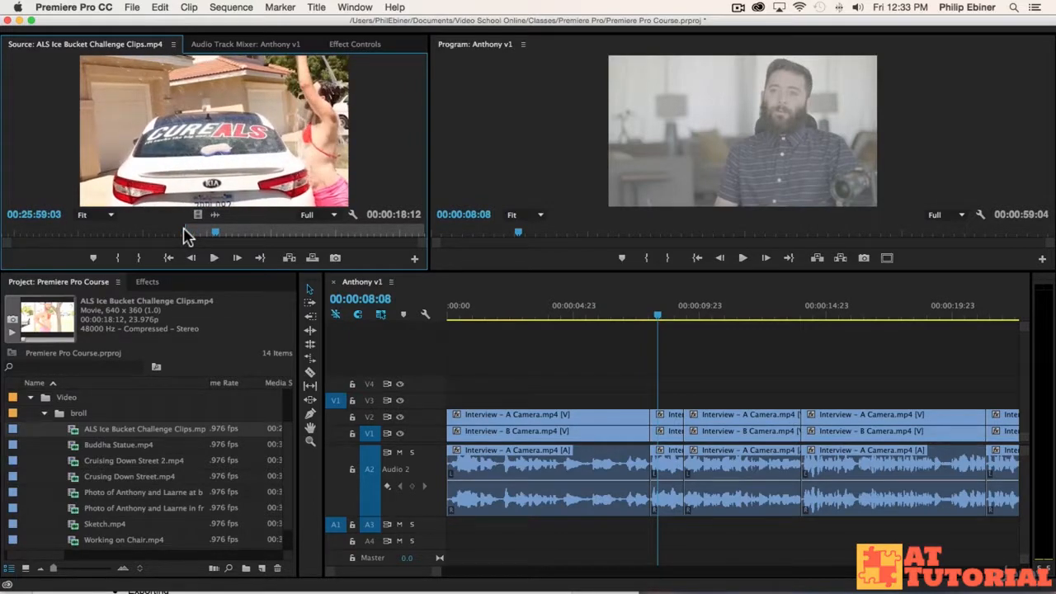
key(o)
drag(197, 213, 645, 399)
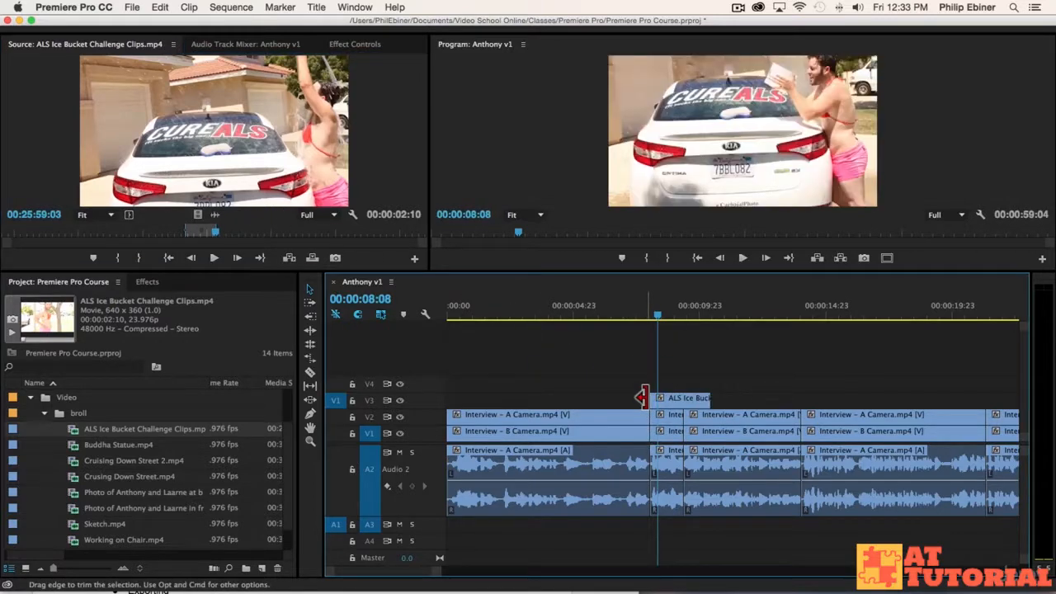
- Expand track V3 to show the b-roll thumbnail and play back the inserted car-washing shot over the interview
double_click(420, 404)
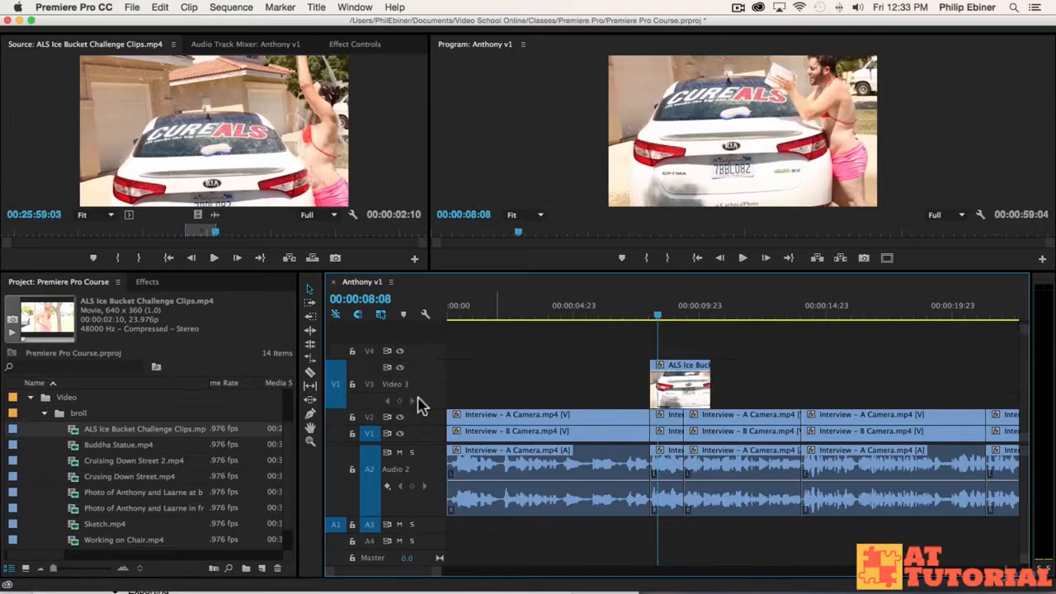
click(654, 318)
mouse_move(656, 320)
mouse_down()
mouse_move(710, 323)
mouse_move(661, 328)
mouse_up()
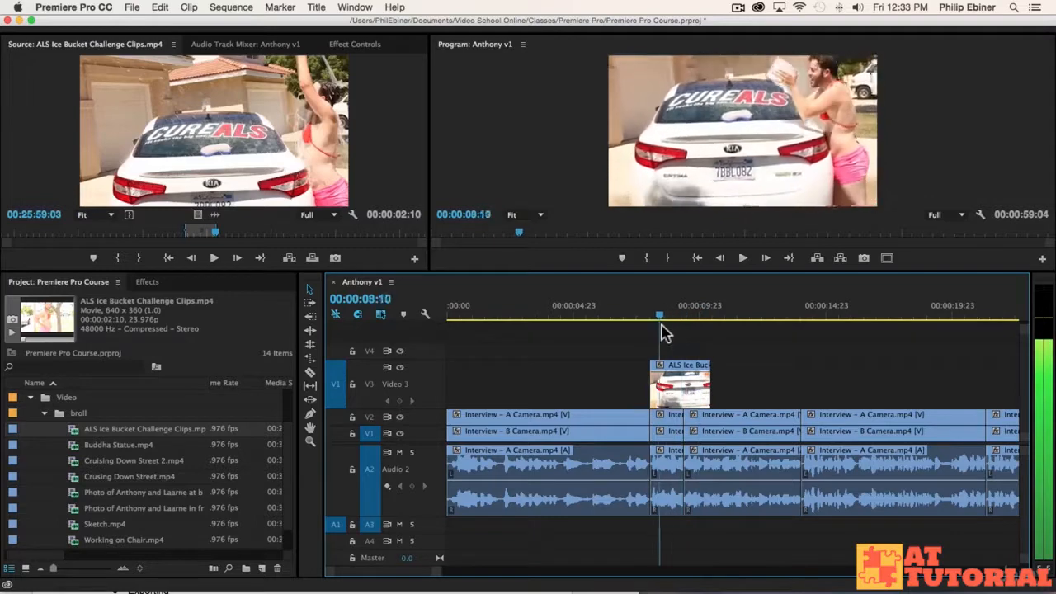
key(space)
key(space)
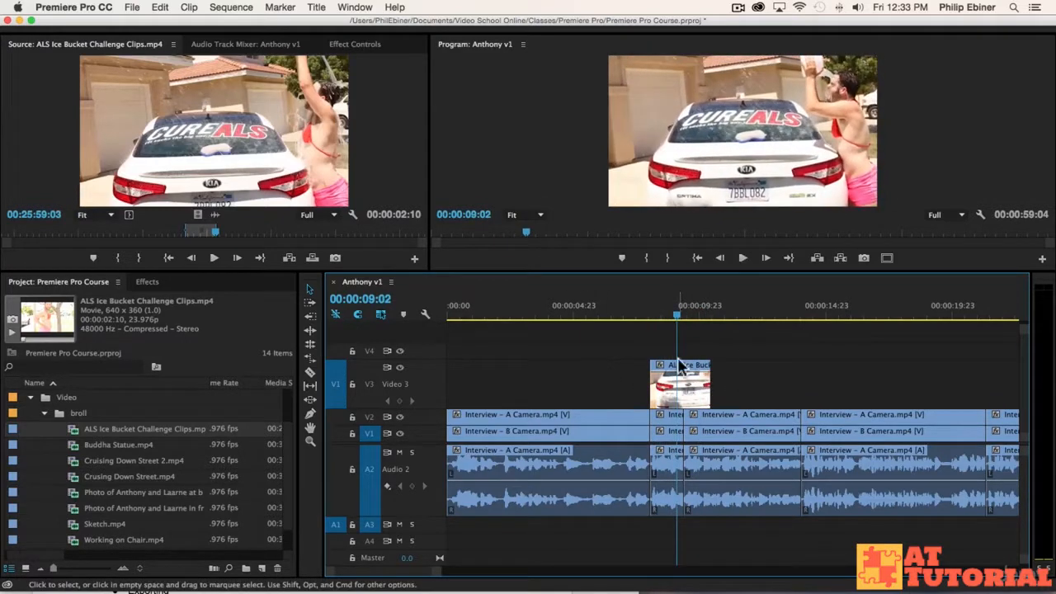
double_click(419, 416)
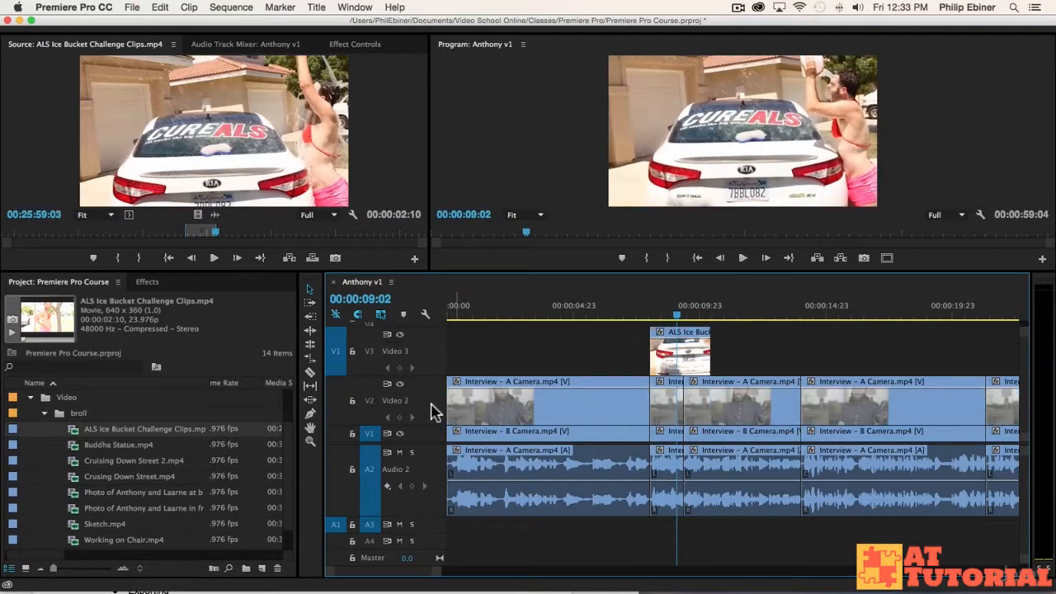
double_click(427, 417)
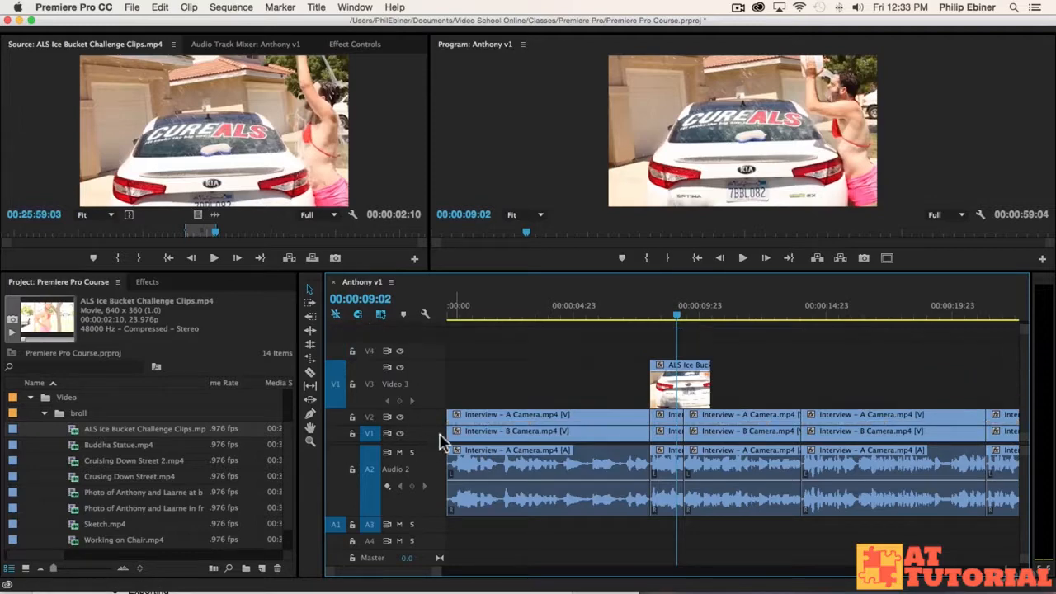
- Mark the through-the-car-window shot ending at 00:26:04:13, about 1:21 long, and place only its video on V3 directly after the car-washing shot
click(216, 235)
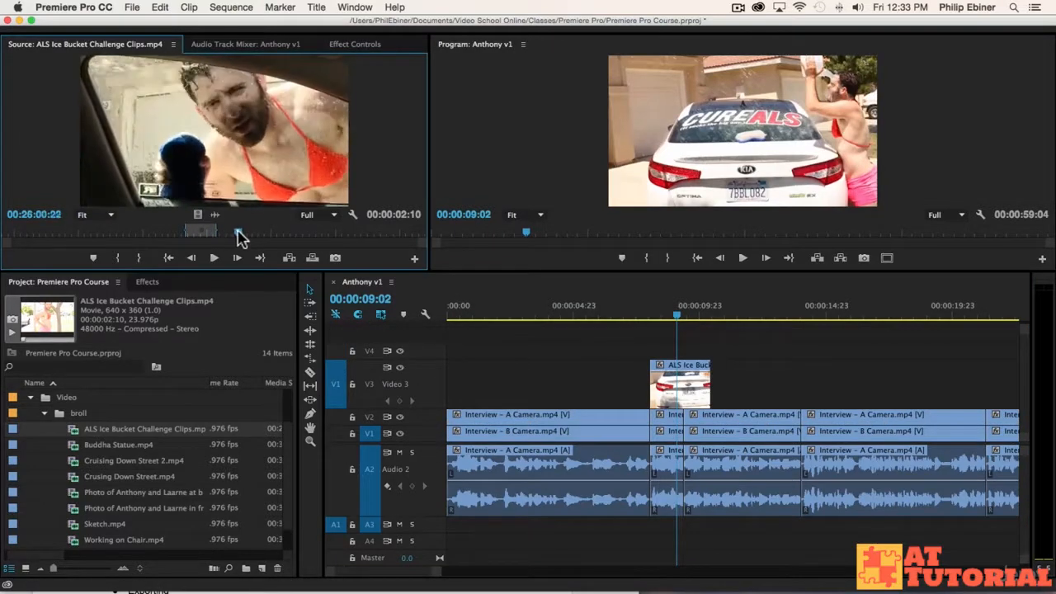
drag(239, 231, 237, 230)
key(i)
key(space)
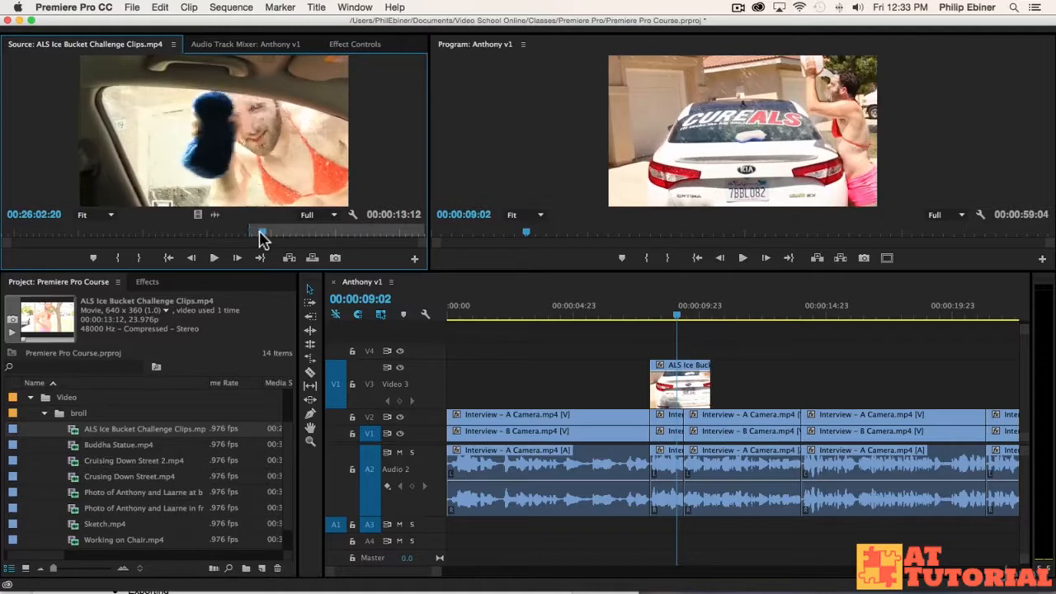
key(i)
key(space)
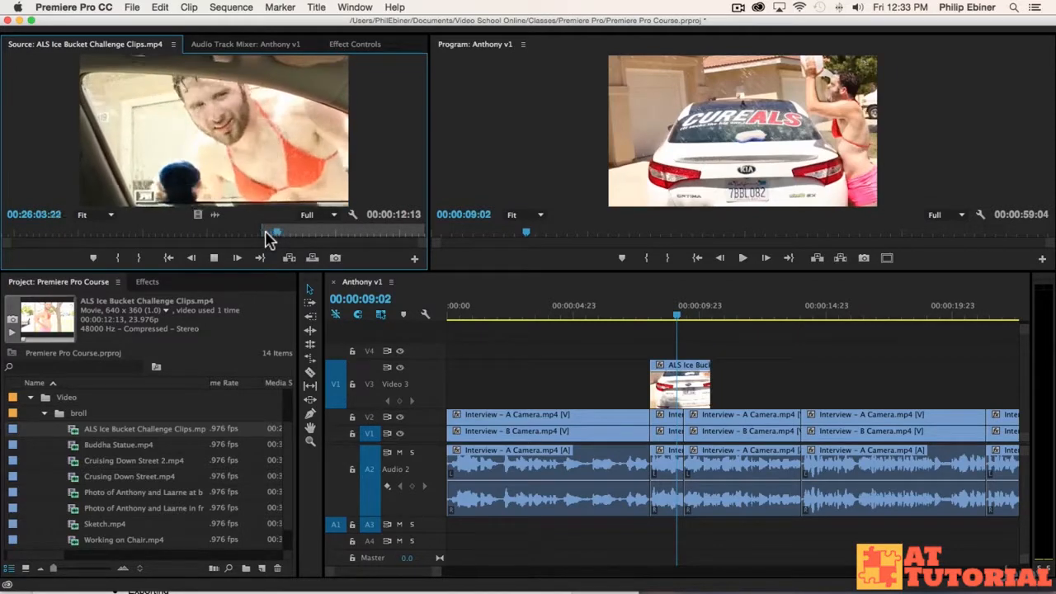
key(o)
key(space)
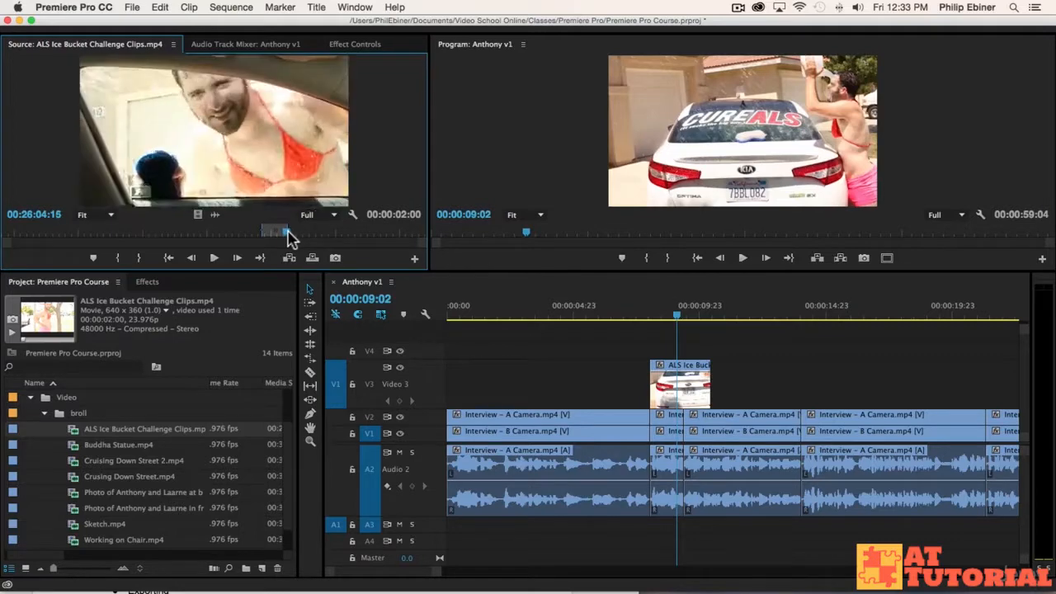
drag(202, 221, 767, 359)
- Play back both b-roll shots from just before the second interview clip and continue past their end
click(636, 310)
key(space)
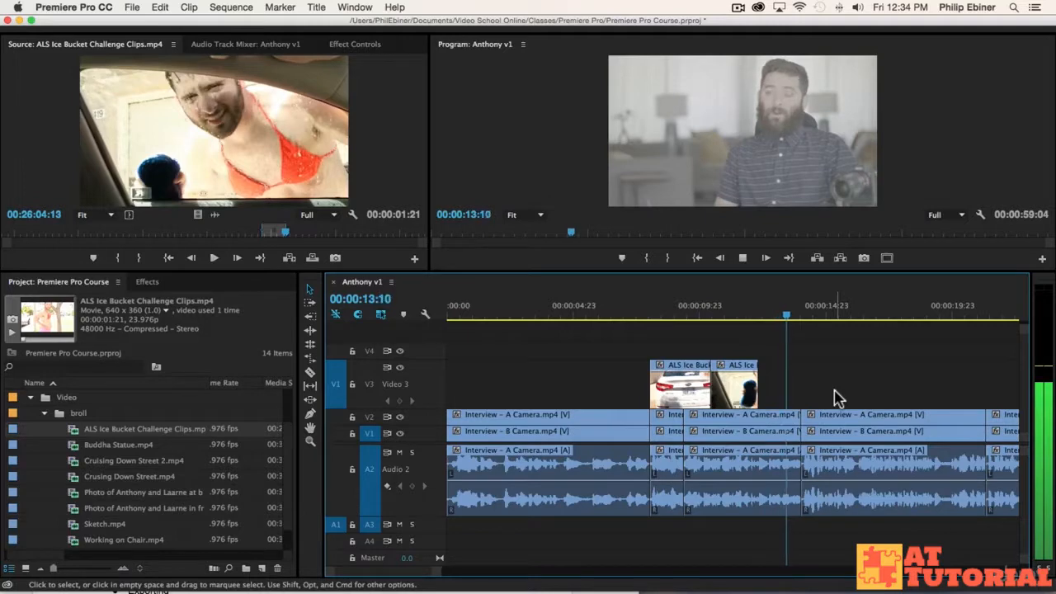
key(space)
- Mark the bucket-pouring shot ending at 00:26:08:22, about 2:18 long, and place only its video on V3 directly after the second b-roll shot
mouse_move(305, 234)
mouse_down()
mouse_move(278, 235)
mouse_move(333, 236)
mouse_move(305, 236)
mouse_up()
key(space)
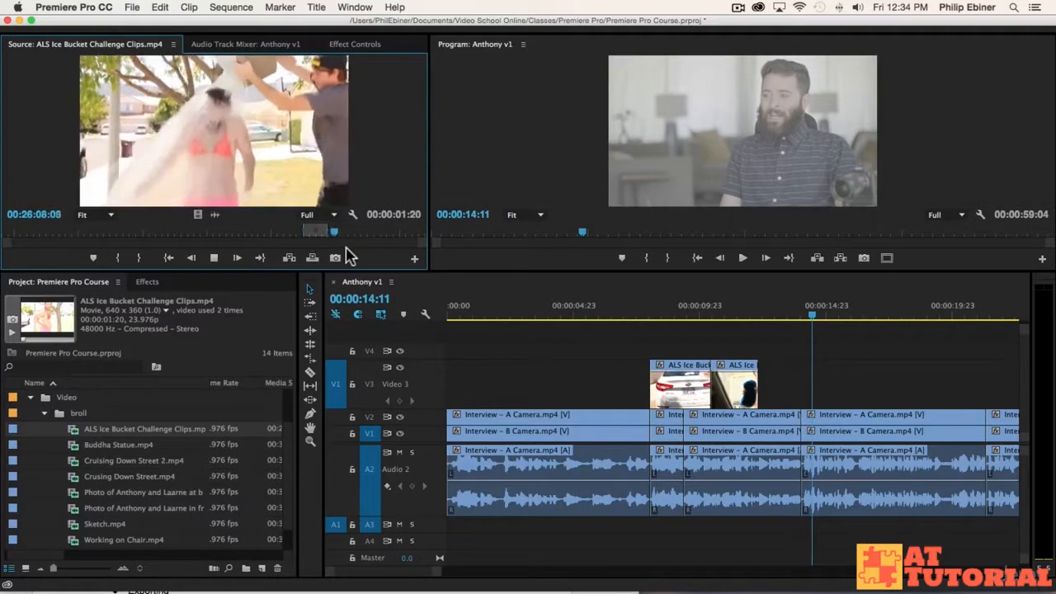
drag(198, 214, 767, 391)
- Play back the bucket-pouring shot over the interview and check how it covers the cut near 00:00:14:00
click(735, 315)
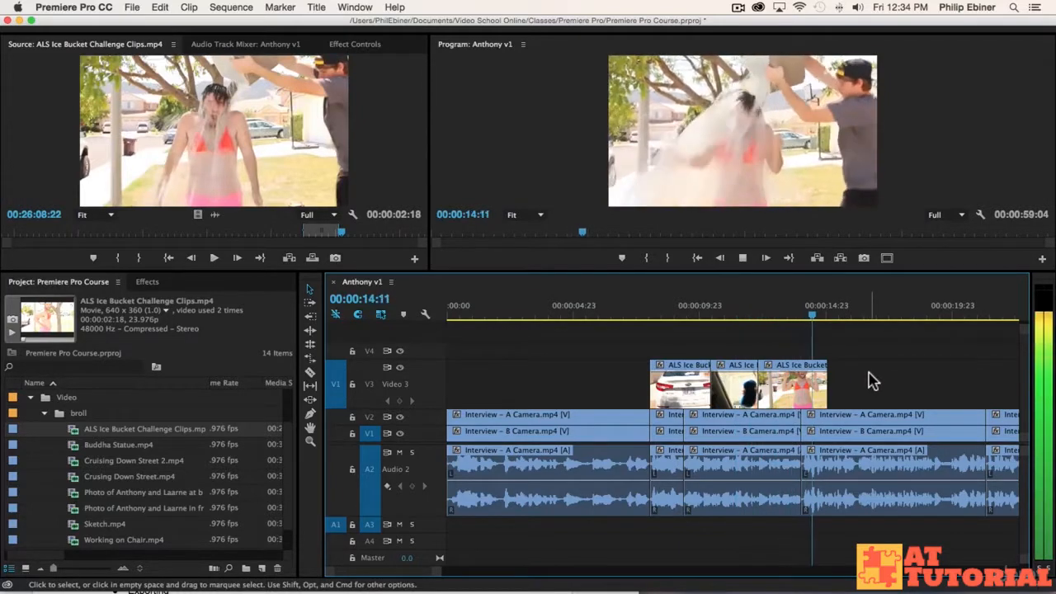
key(space)
key(space)
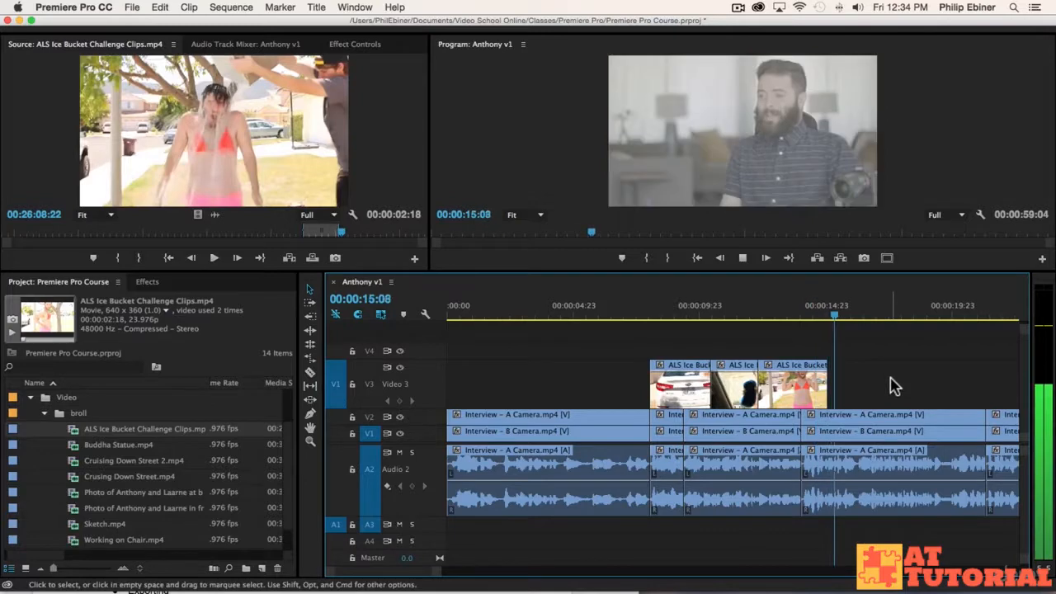
scroll(892, 380, right, 5)
key(space)
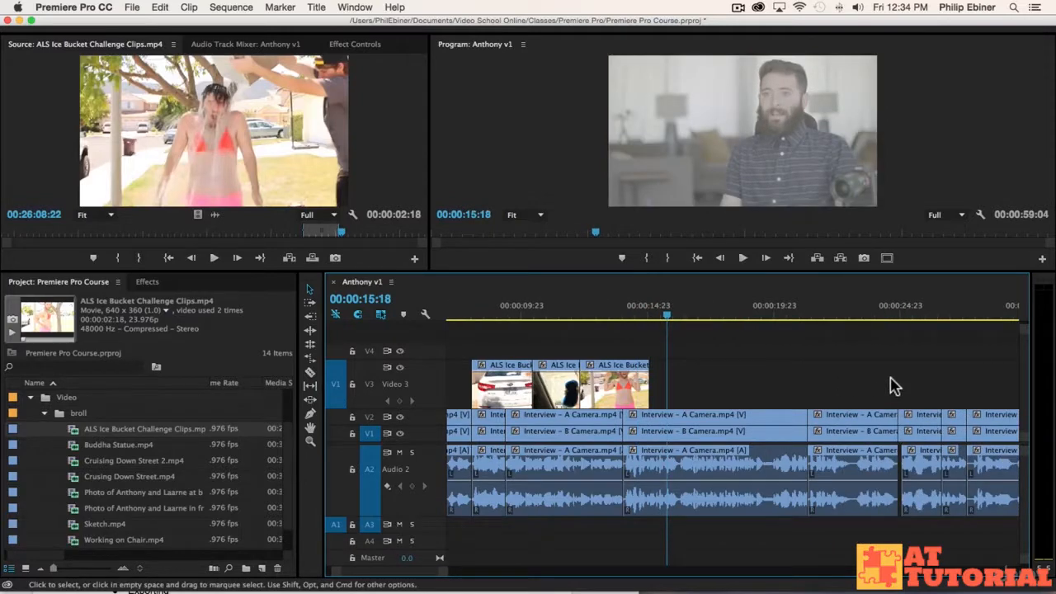
drag(608, 313, 643, 318)
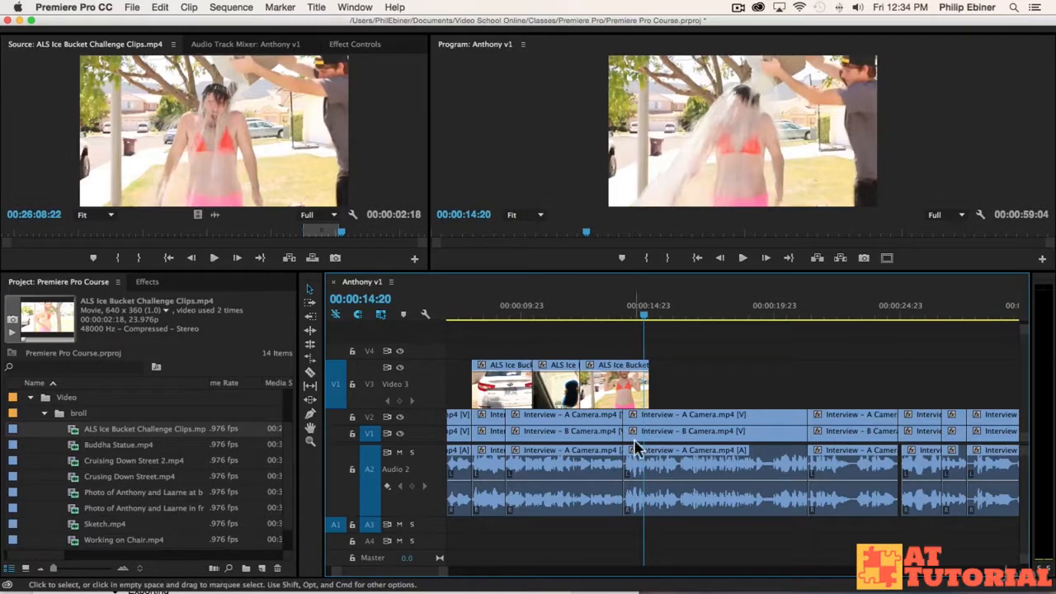
scroll(614, 505, down, 1)
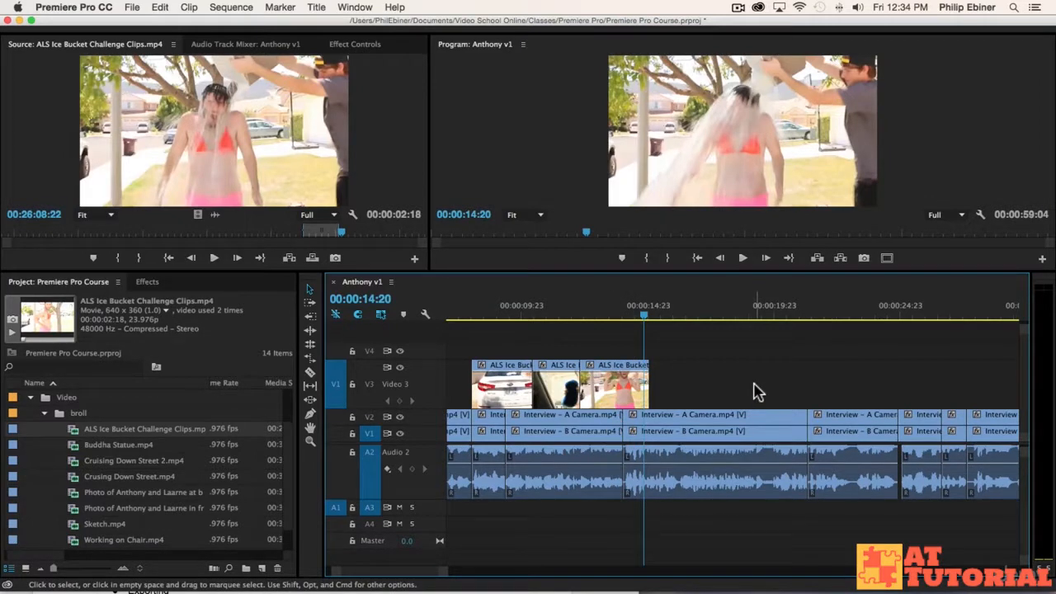
- Play the uncovered interview from the end of the b-roll to 00:00:23:02 to decide what footage is needed
key(space)
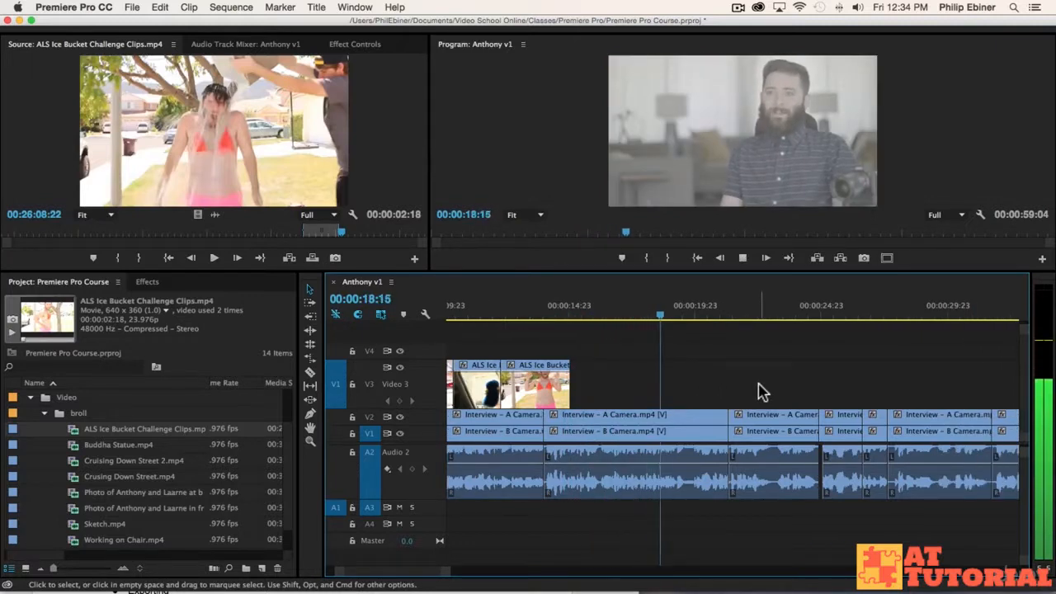
key(space)
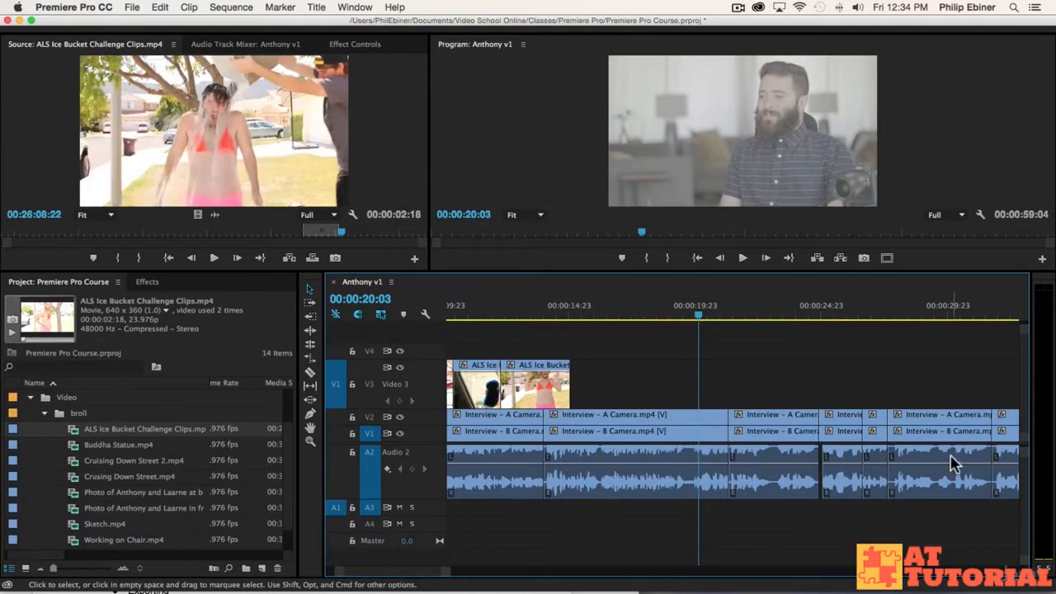
key(space)
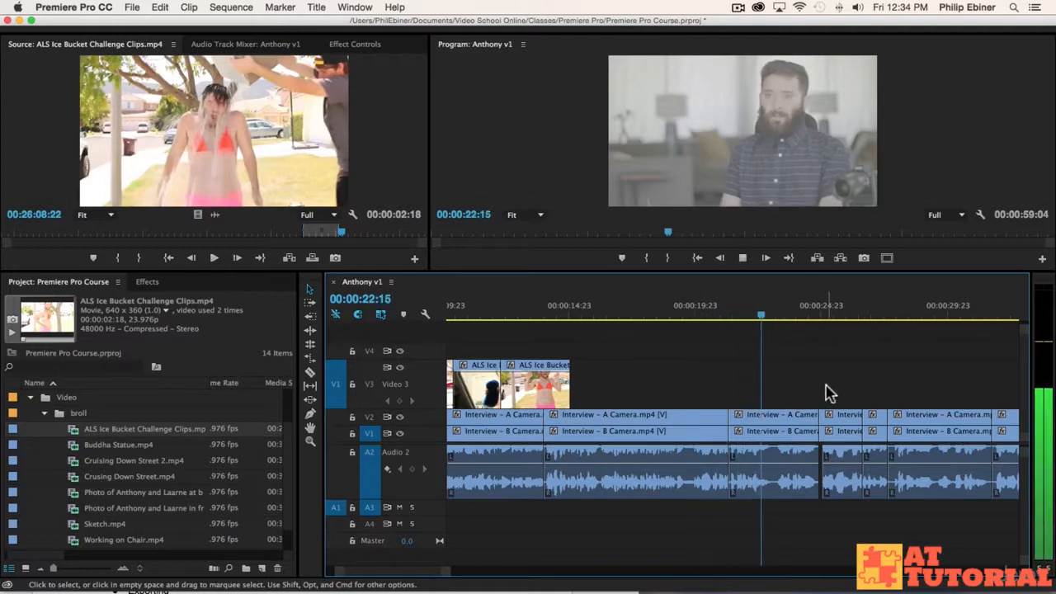
key(space)
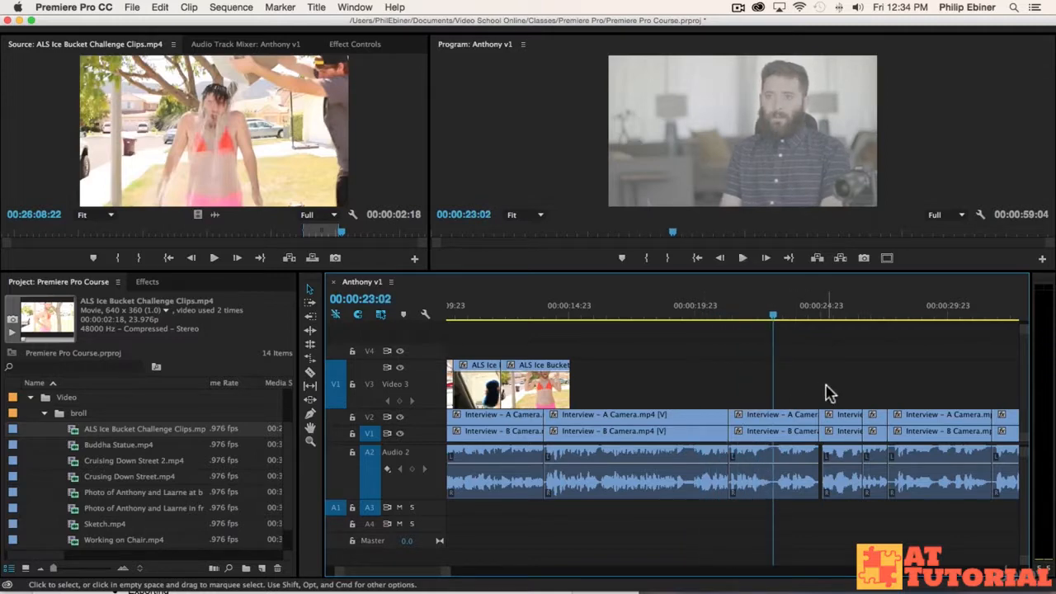
- Expand the Photos bin and preview Social Media 1.png, Social Media 3.png and Social Media 4.png in the source monitor
click(45, 413)
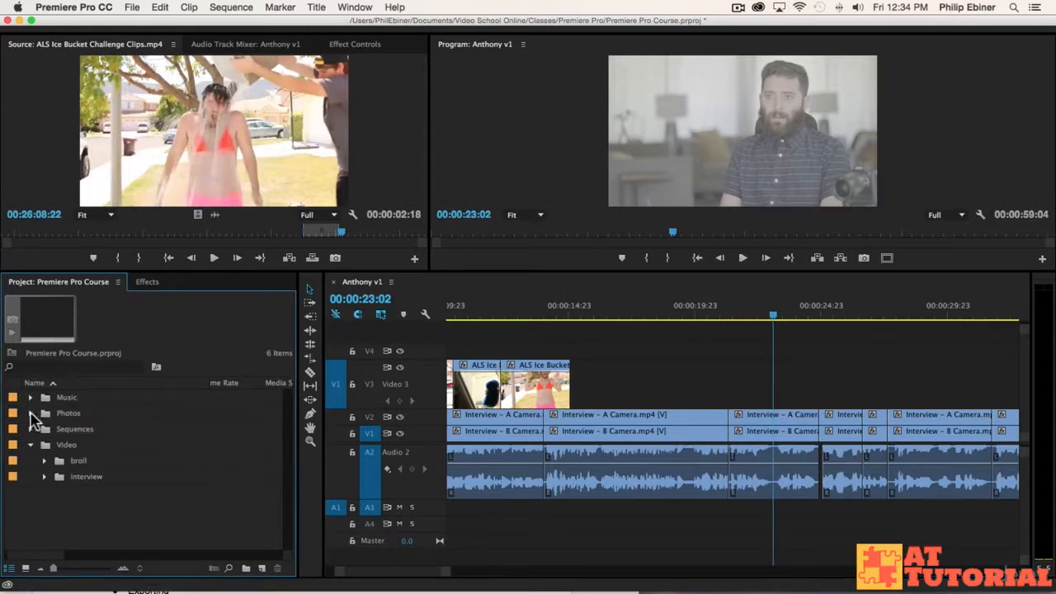
click(30, 413)
scroll(153, 474, down, 3)
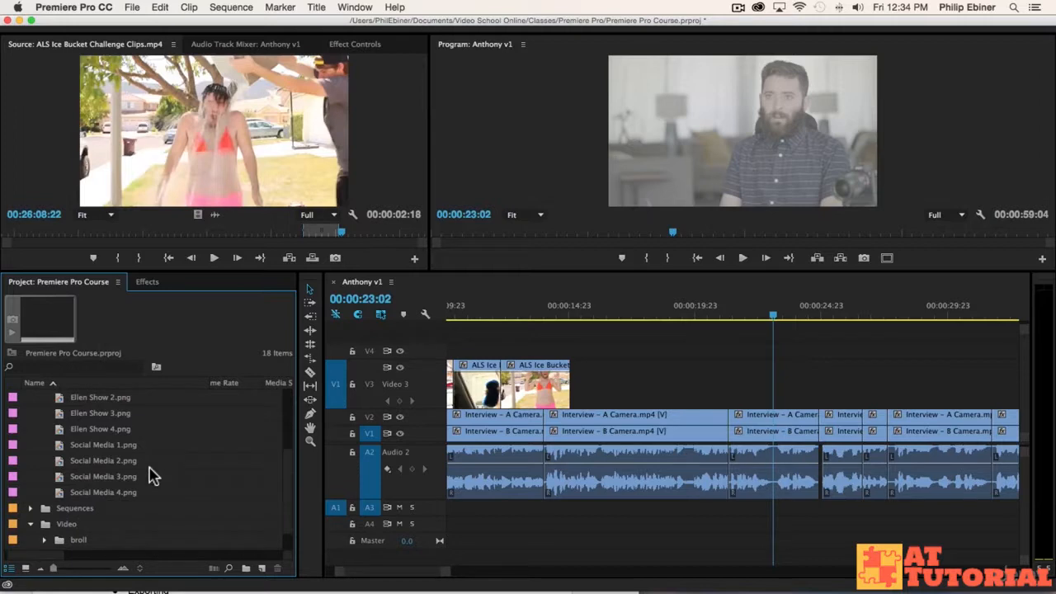
double_click(105, 446)
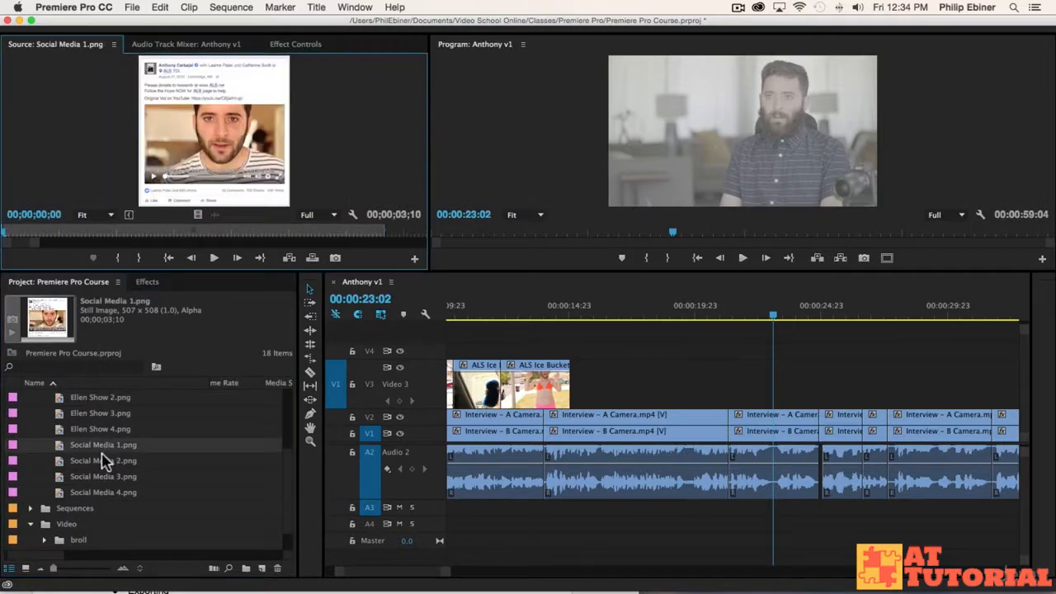
double_click(107, 477)
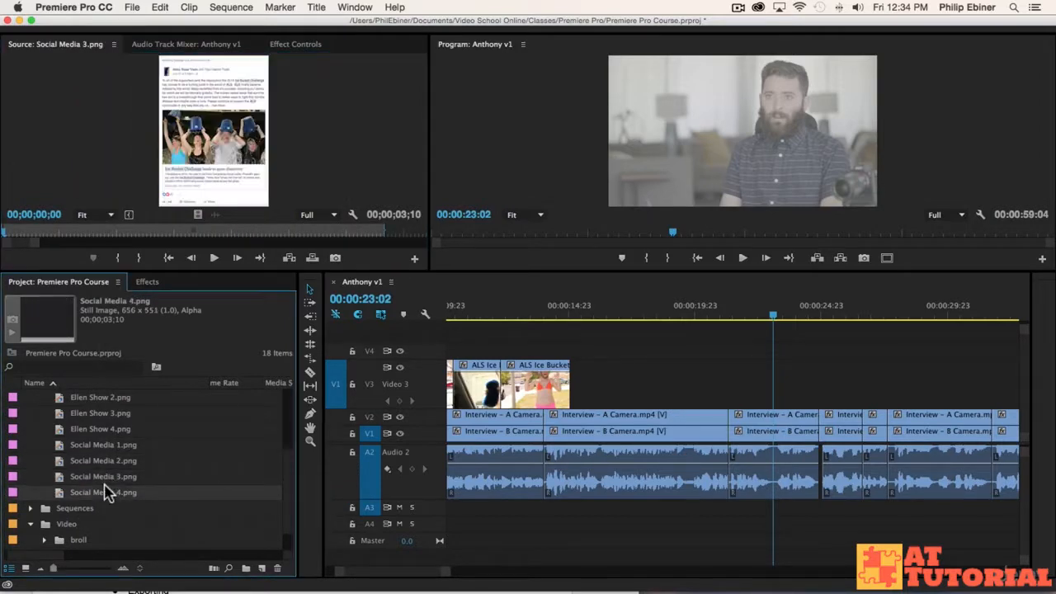
double_click(105, 491)
- Select Social Media 1.png through Social Media 4.png and place them in sequence on V3, starting at the interview cut at 00:00:21:08
click(101, 446)
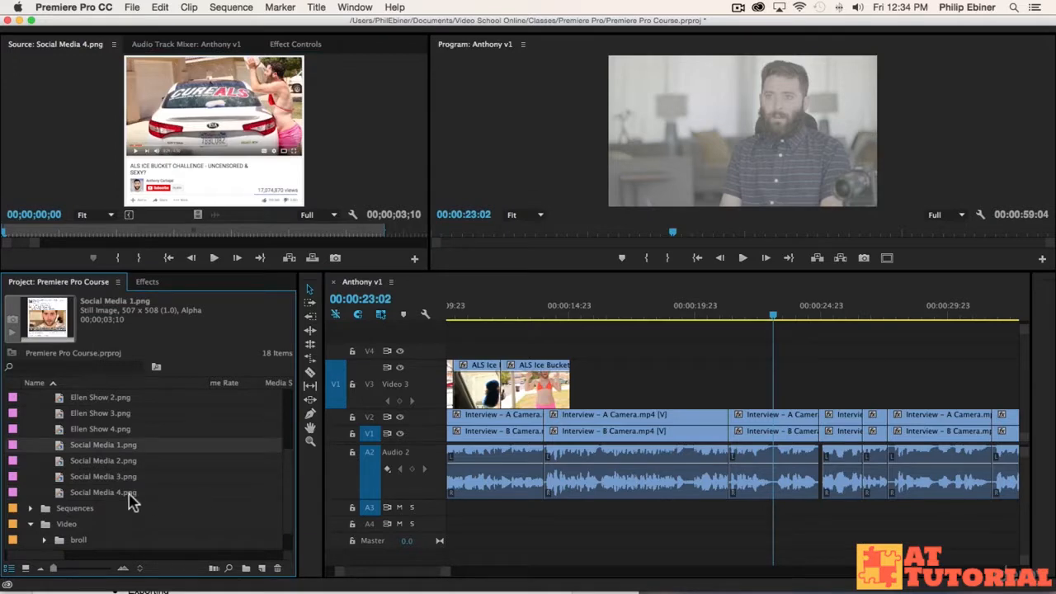
shift+click(99, 494)
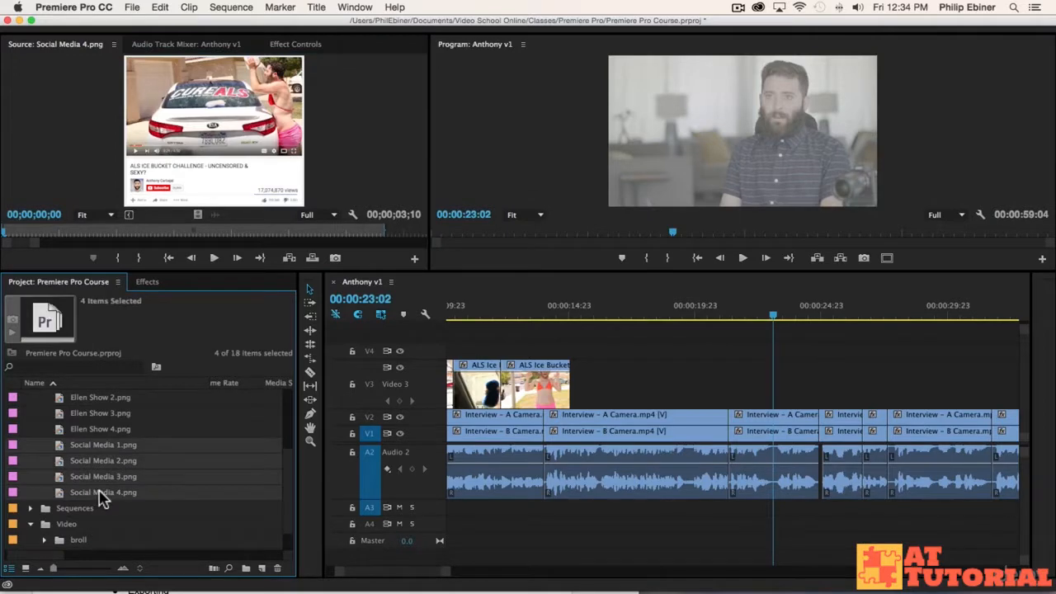
drag(100, 498, 899, 402)
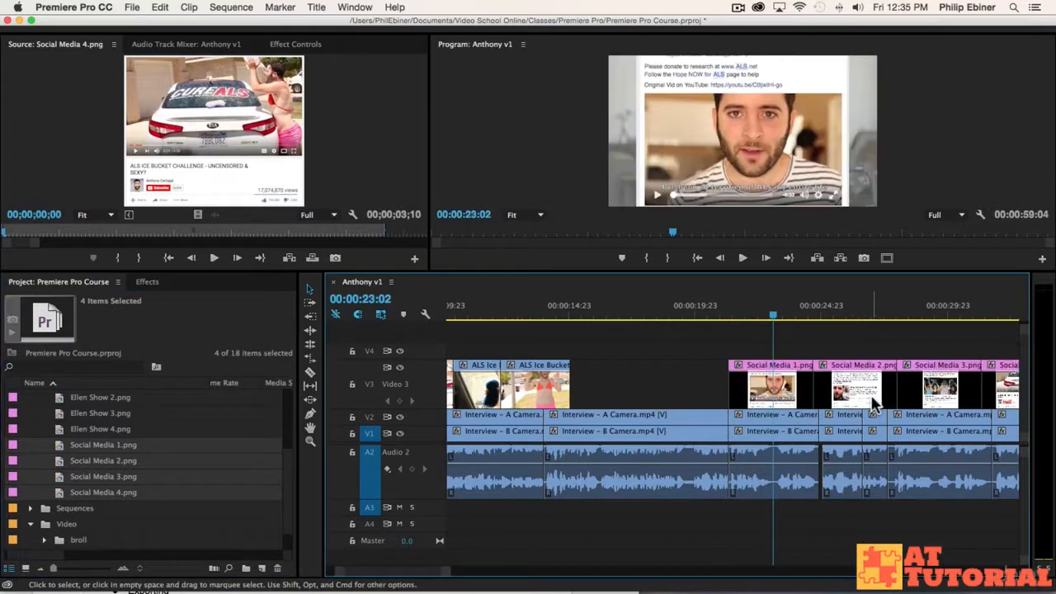
scroll(874, 404, right, 3)
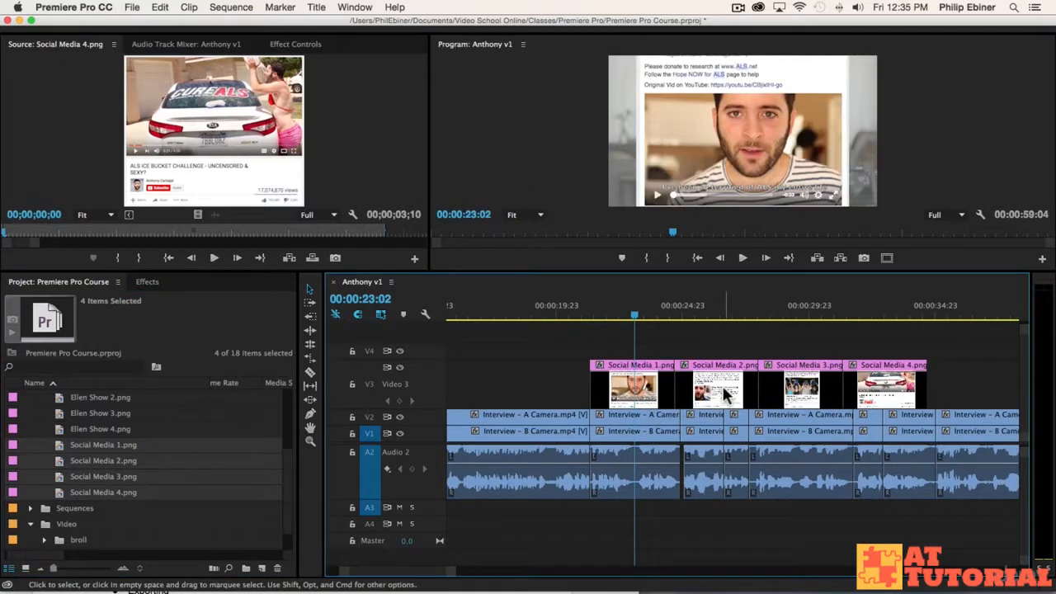
- Stack Social Media 2, 3 and 4 on V4, V5 and V6 above Social Media 1, each starting slightly after the one below
click(724, 394)
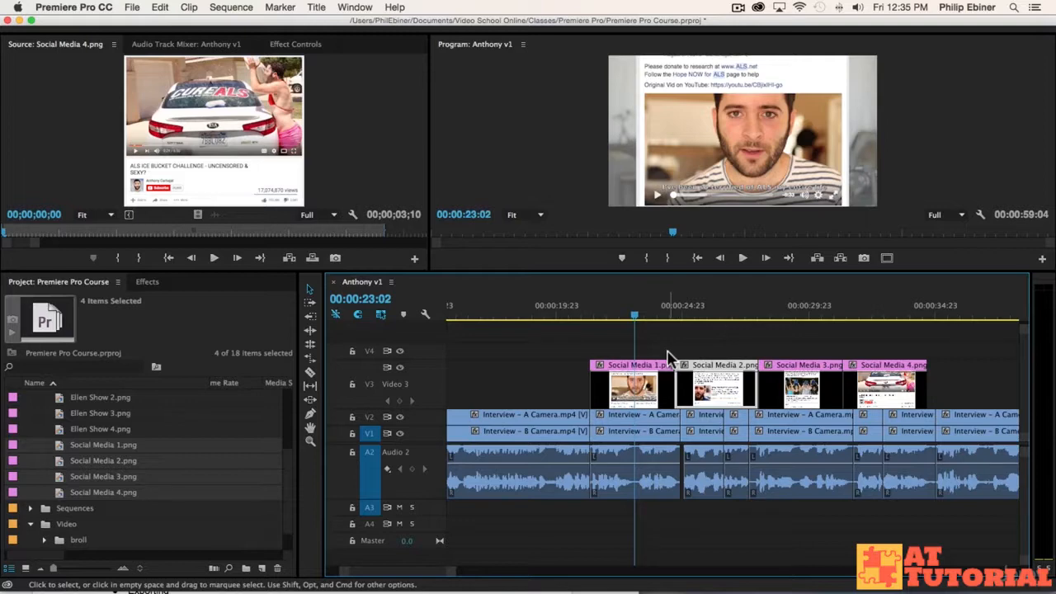
drag(702, 370, 641, 354)
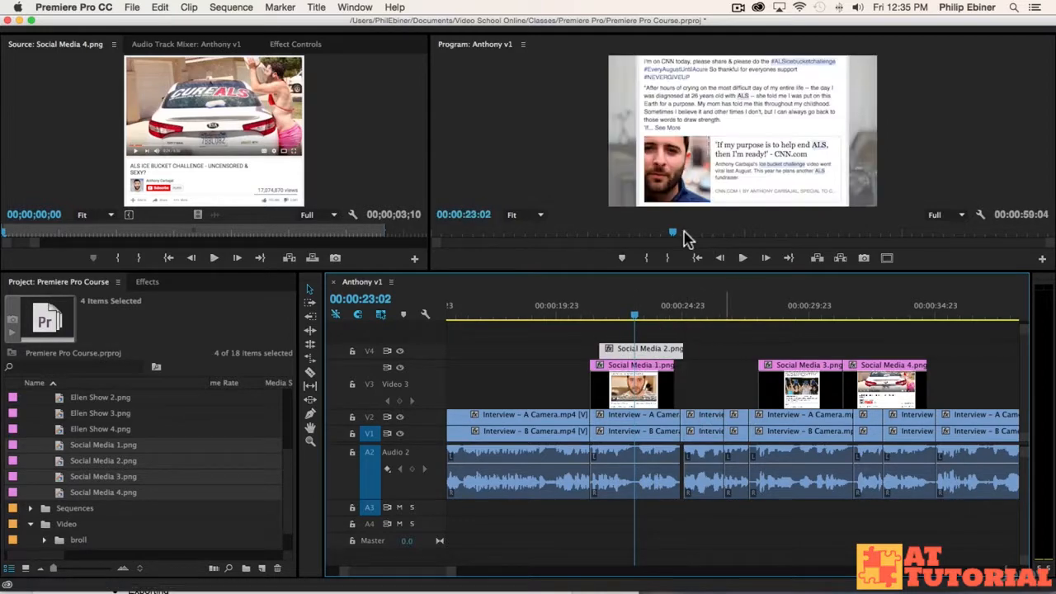
drag(808, 356, 662, 332)
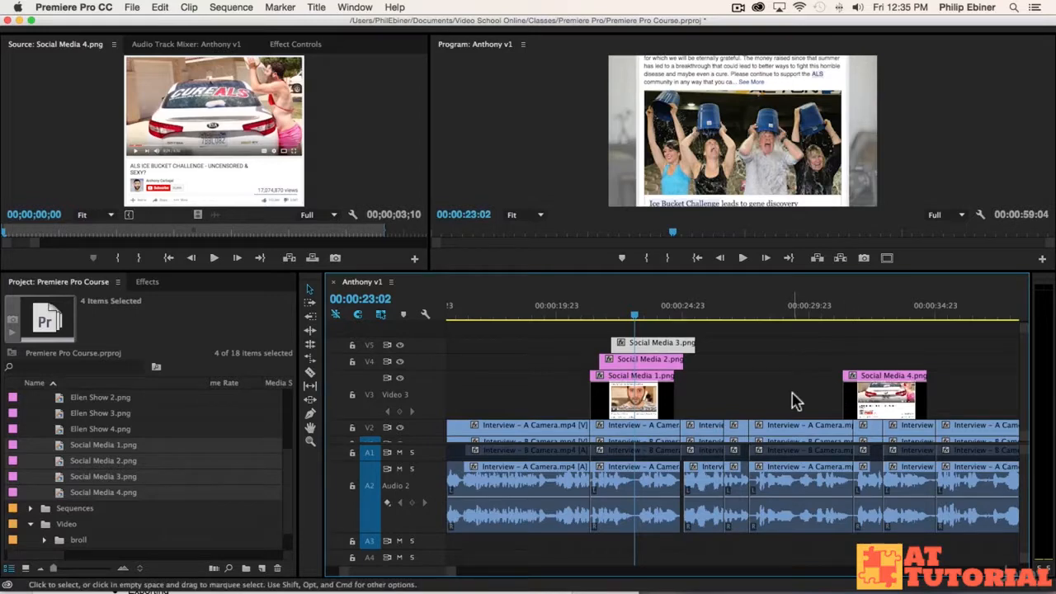
click(879, 404)
drag(879, 404, 660, 345)
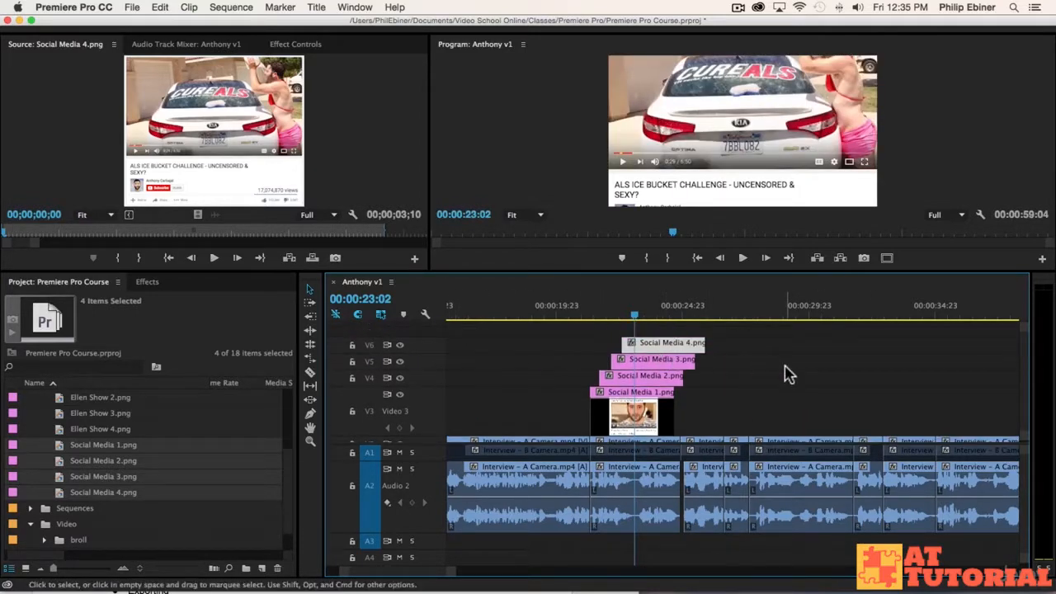
- Scrub through the staggered Social Media images, inspect their tracks, and park the playhead at 00:00:21:14
drag(634, 316, 658, 318)
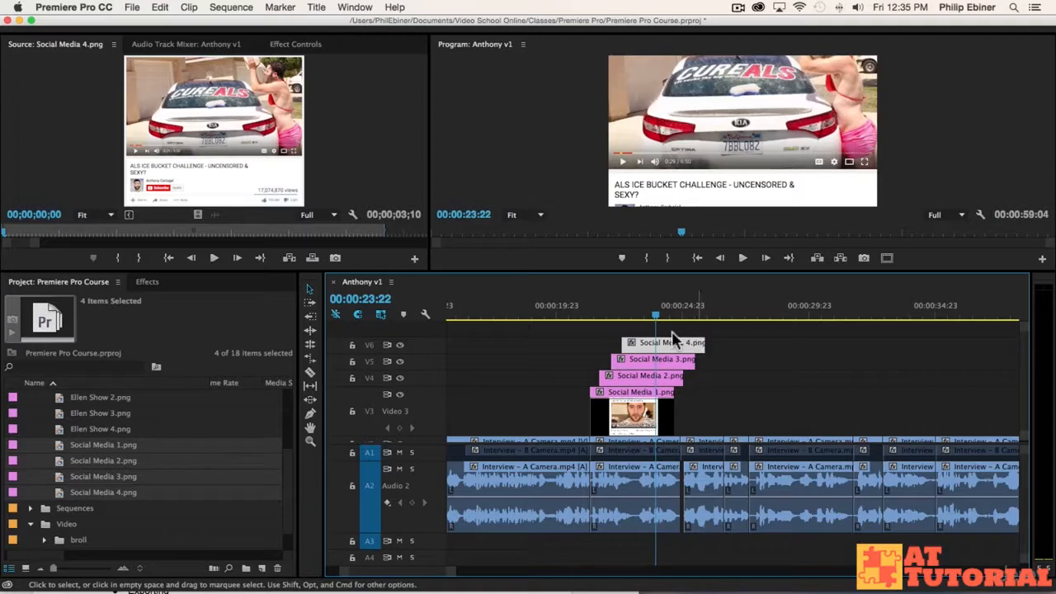
click(592, 318)
scroll(701, 401, down, 2)
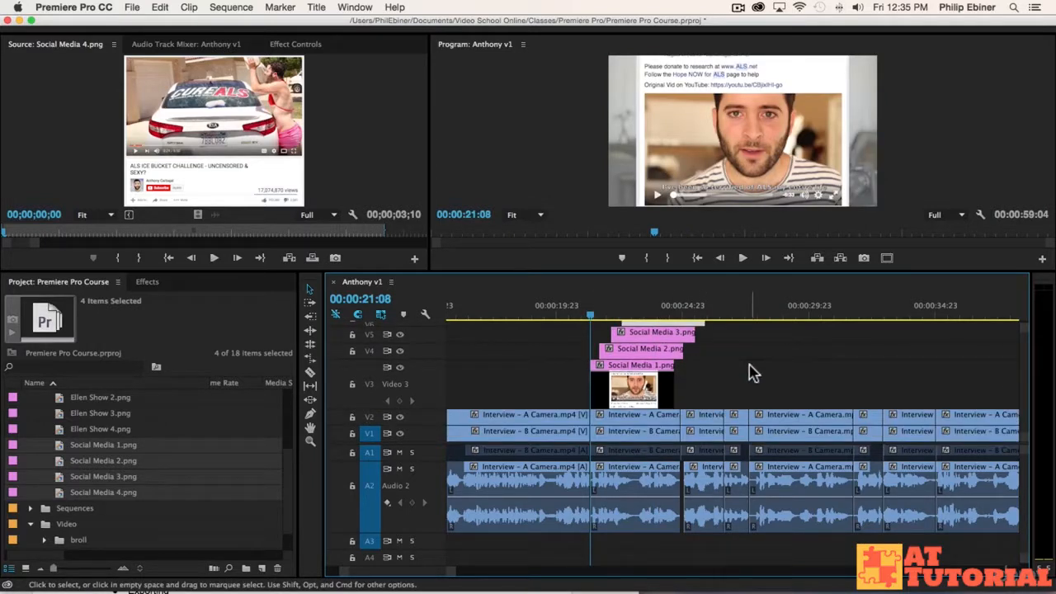
scroll(732, 369, up, 1)
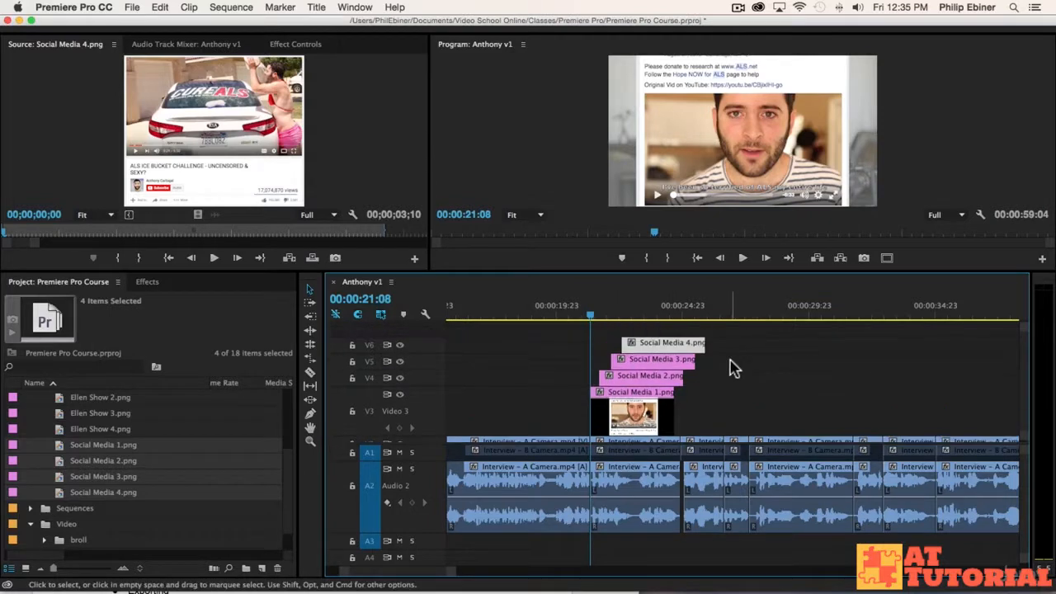
scroll(723, 360, down, 1)
drag(620, 311, 595, 314)
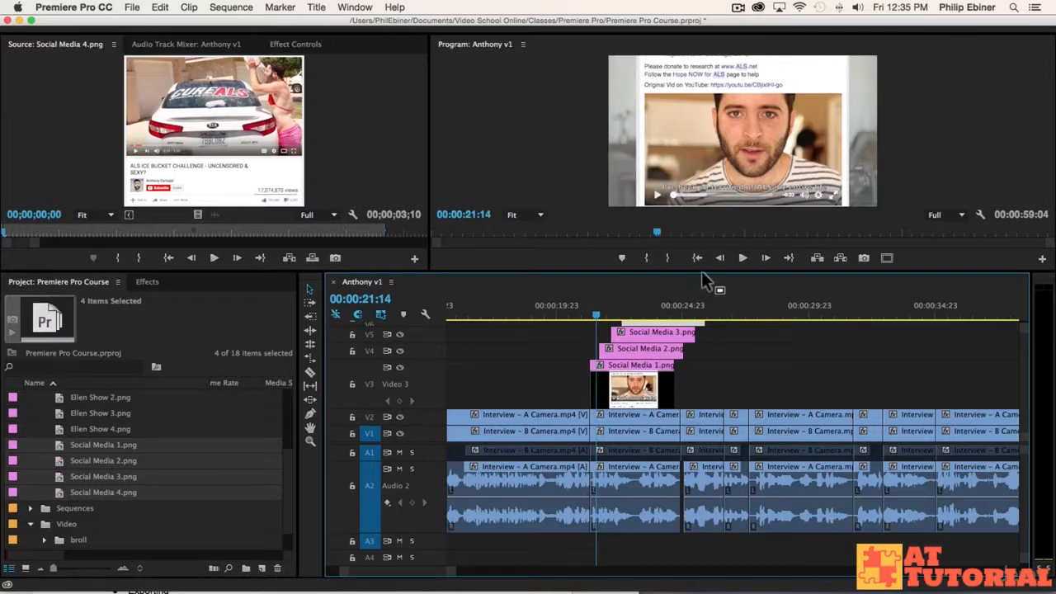
- Resize the workspace so the timeline area is taller and shows more video tracks
drag(703, 272, 703, 316)
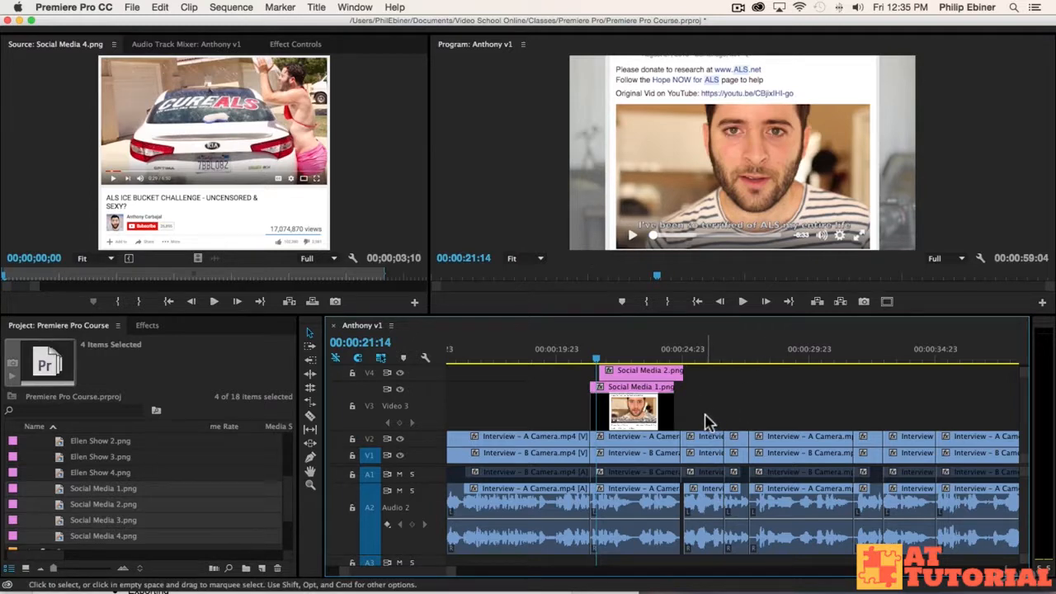
drag(705, 421, 702, 424)
drag(674, 314, 672, 221)
- Select all four stacked Social Media images and move them up one track onto V4 through V7, leaving V3 free beneath them
drag(709, 360, 628, 280)
drag(635, 345, 634, 326)
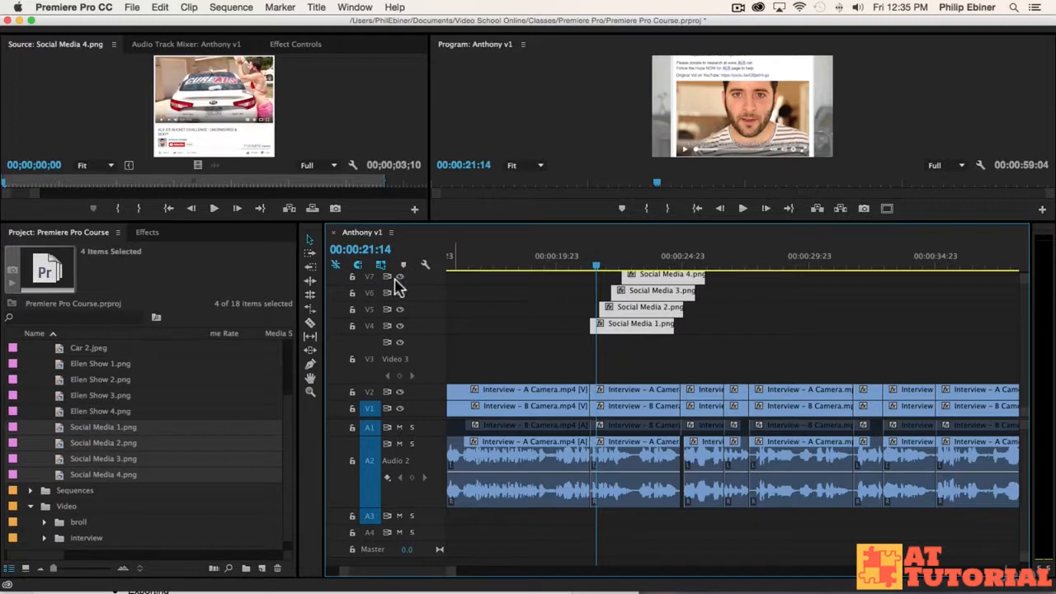
scroll(493, 310, up, 1)
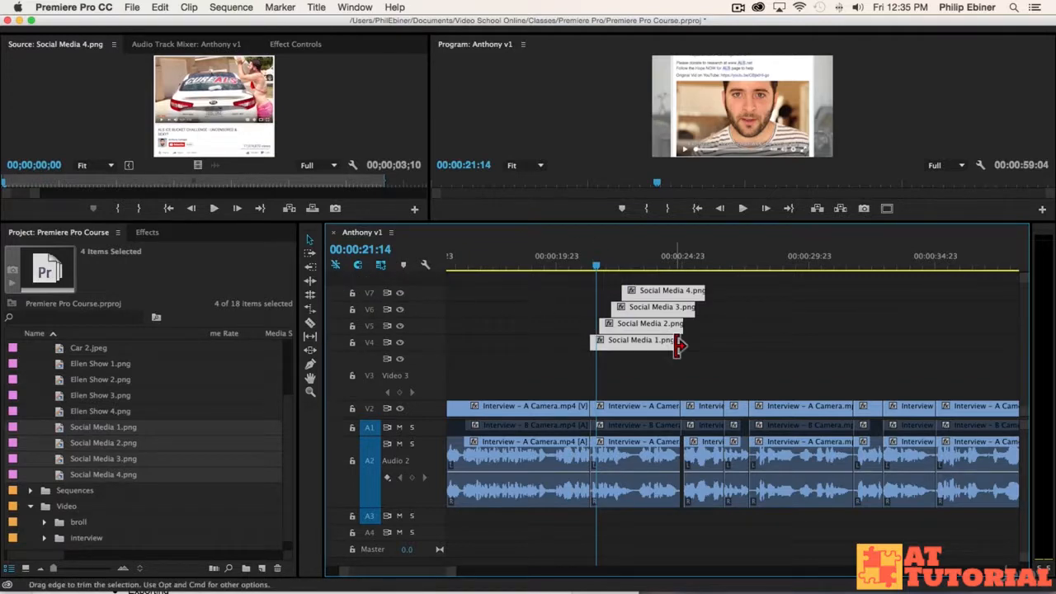
scroll(677, 346, down, 1)
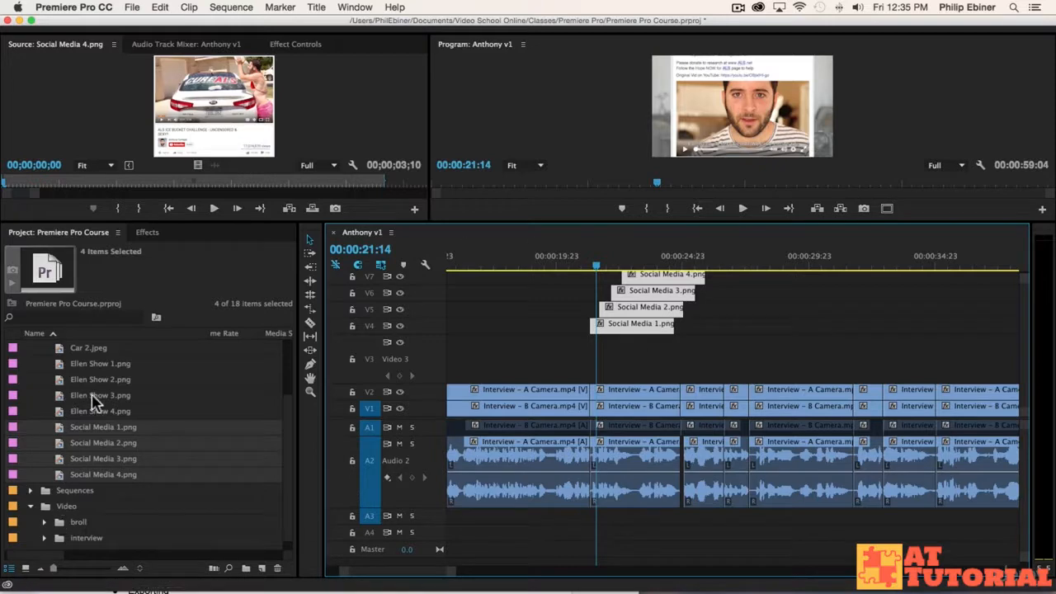
- Collapse the Photos bin and create a new top-level bin named Graphics in the project
scroll(95, 402, up, 2)
scroll(151, 483, down, 2)
click(33, 521)
scroll(81, 474, up, 2)
click(31, 365)
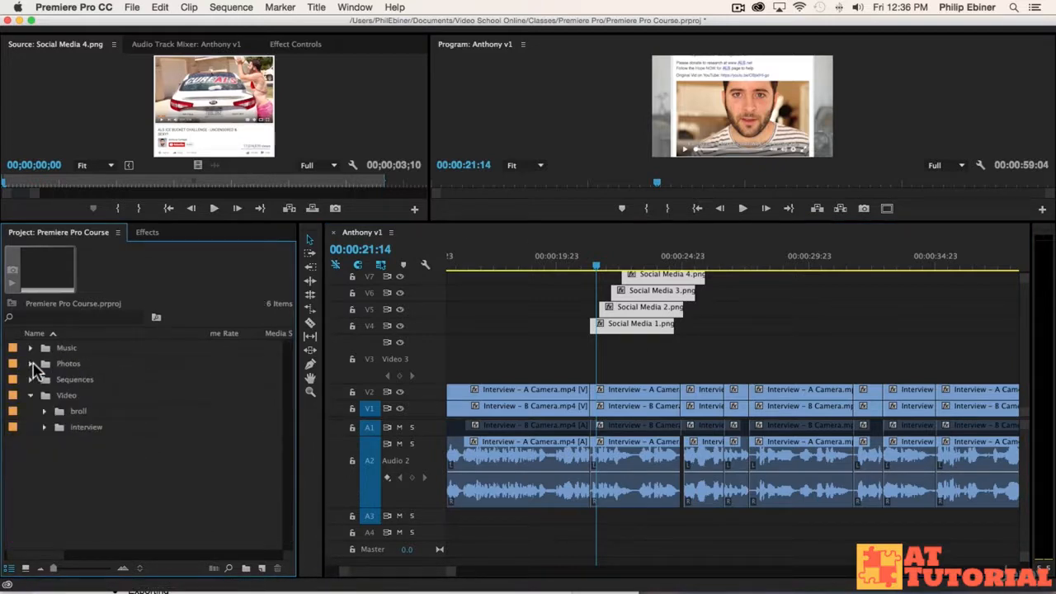
click(245, 568)
text(Graphics)
key(Tab)
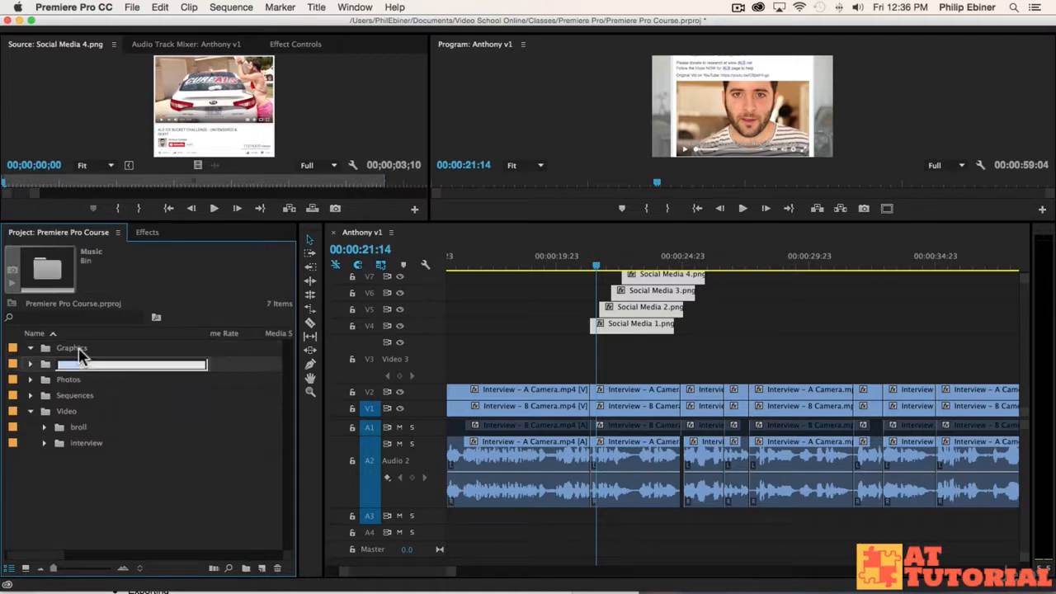
key(Escape)
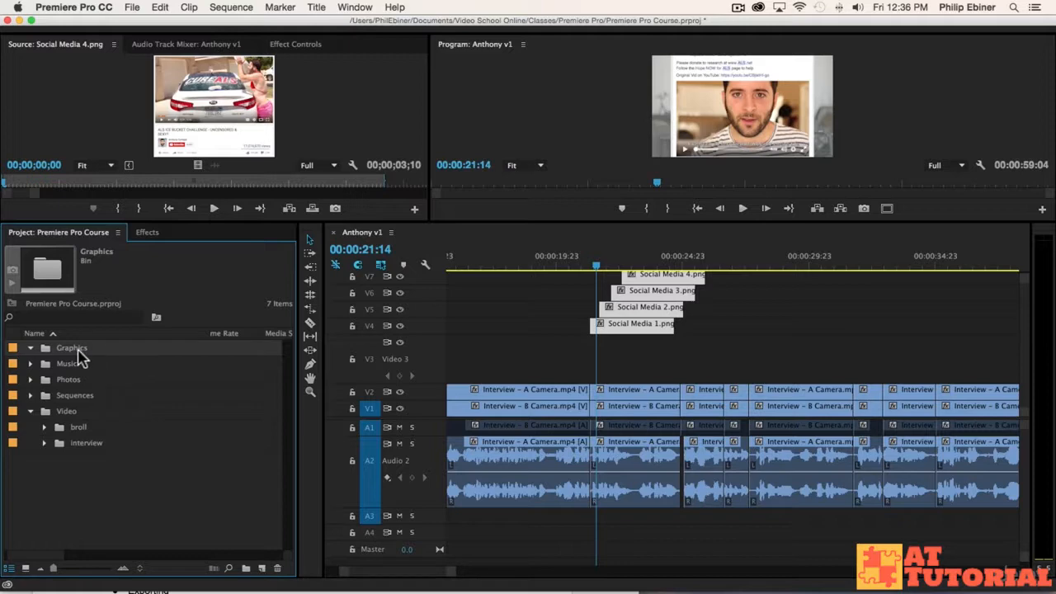
- Start a new color matte in the Graphics bin at 640 × 360, 23.976 fps and square pixels, picking white FFFFFF
click(262, 568)
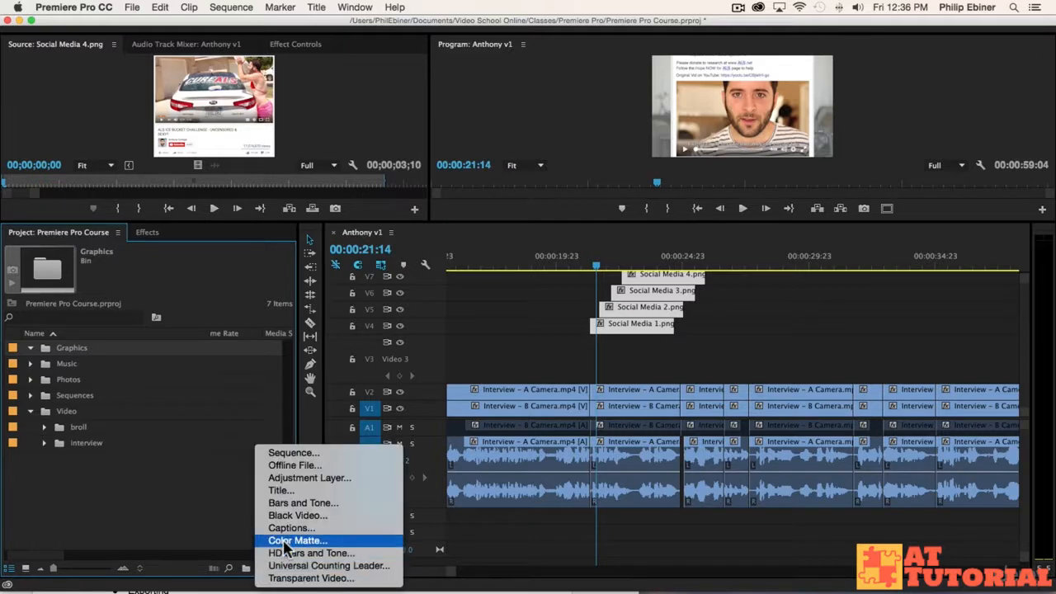
click(313, 541)
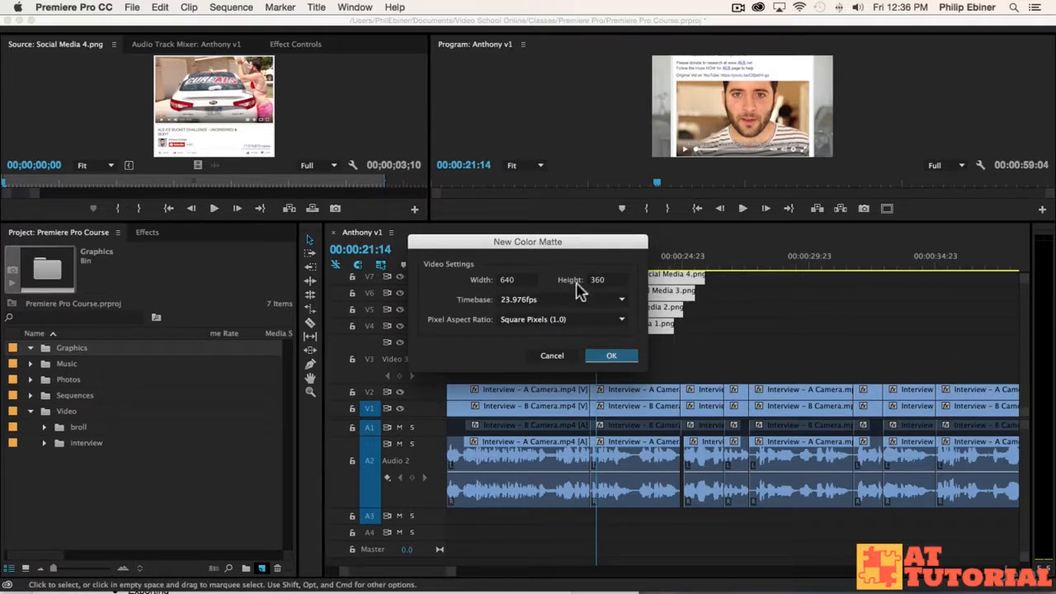
click(602, 356)
drag(437, 193, 363, 326)
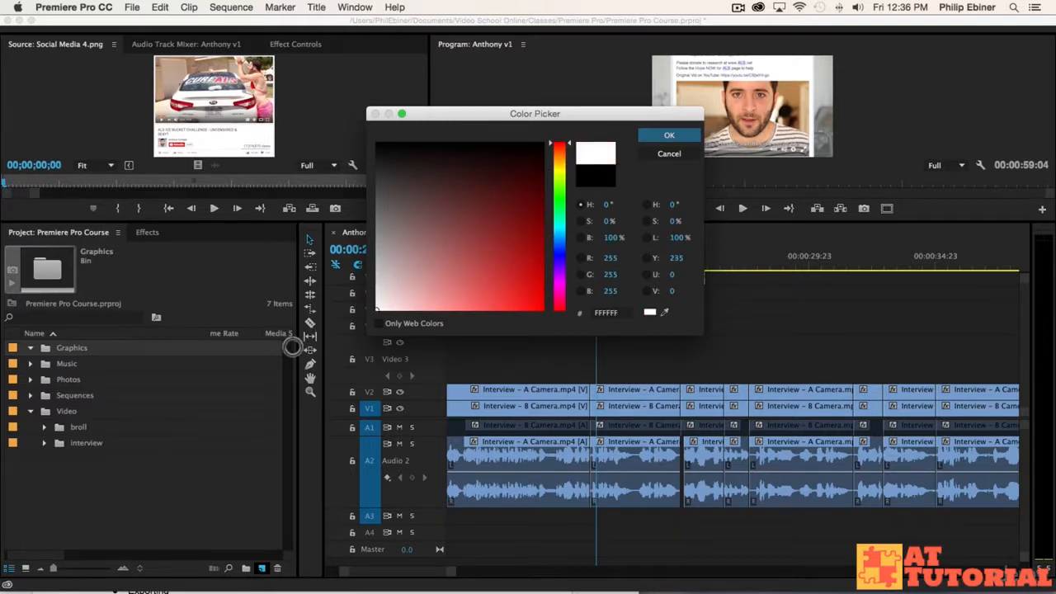
- Try sampling a skin tone from the program image as the matte color with the eyedropper
click(613, 314)
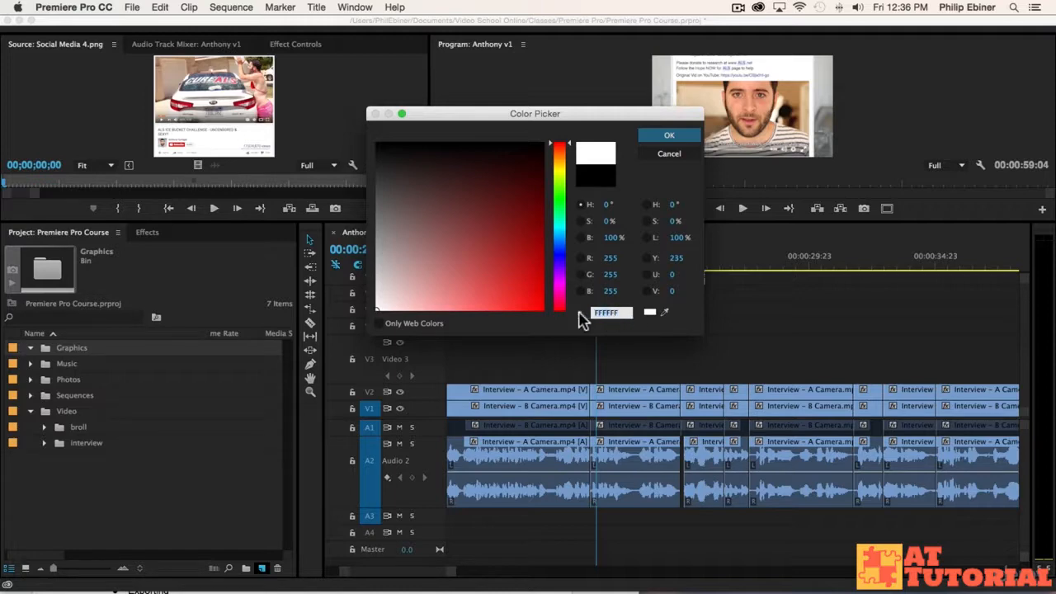
drag(385, 271, 332, 320)
click(664, 312)
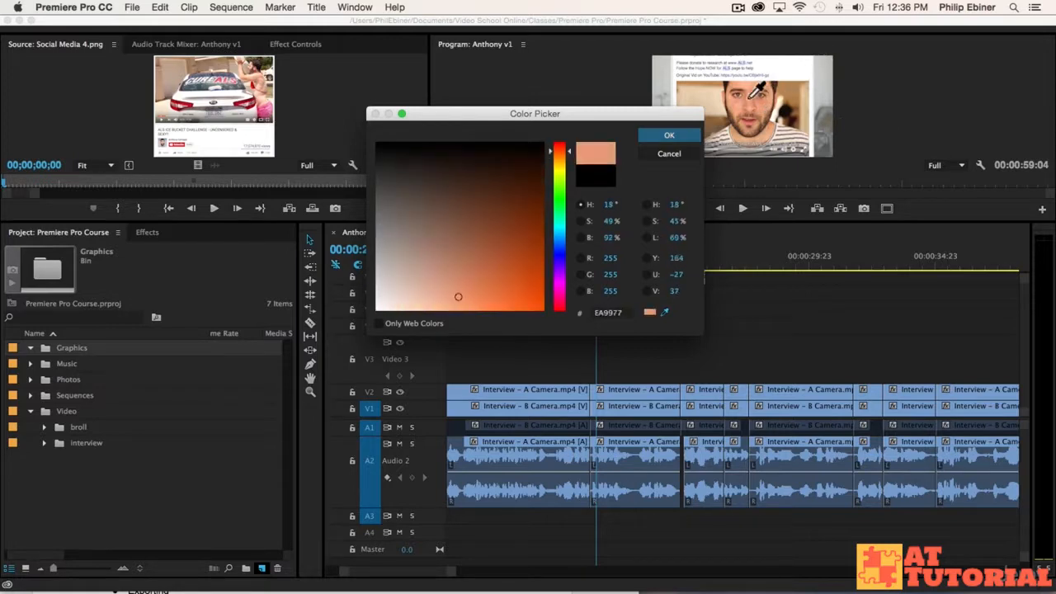
click(745, 102)
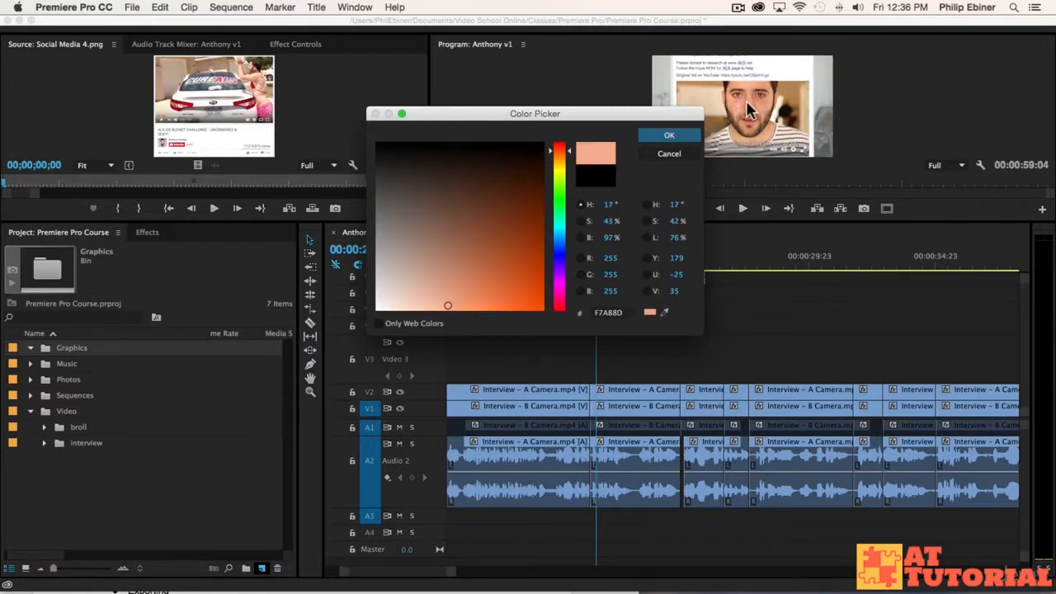
- Set the matte color to pure white and name the matte White Matte
drag(493, 290, 144, 381)
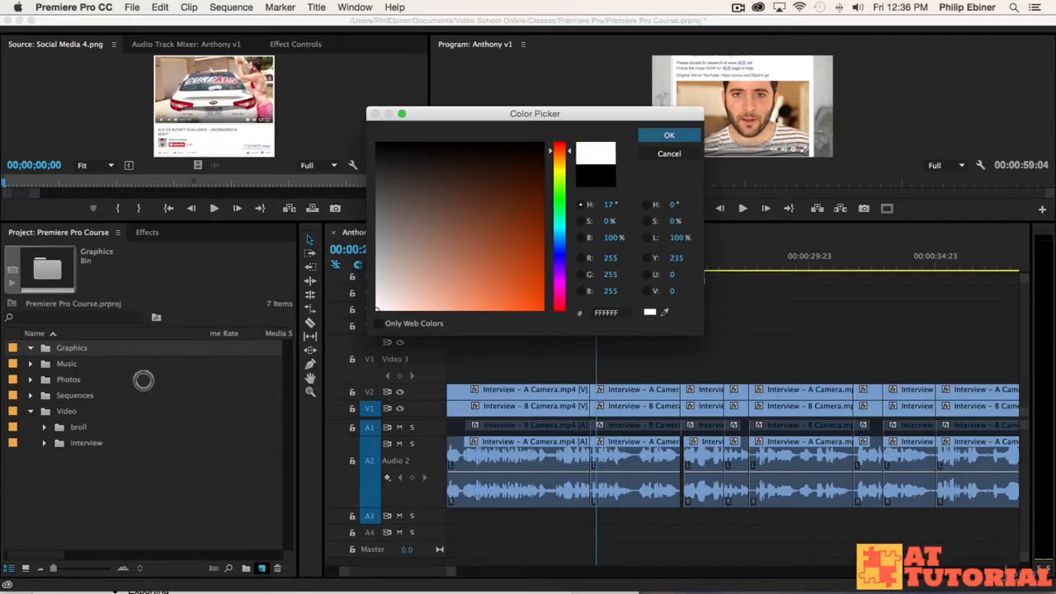
click(670, 136)
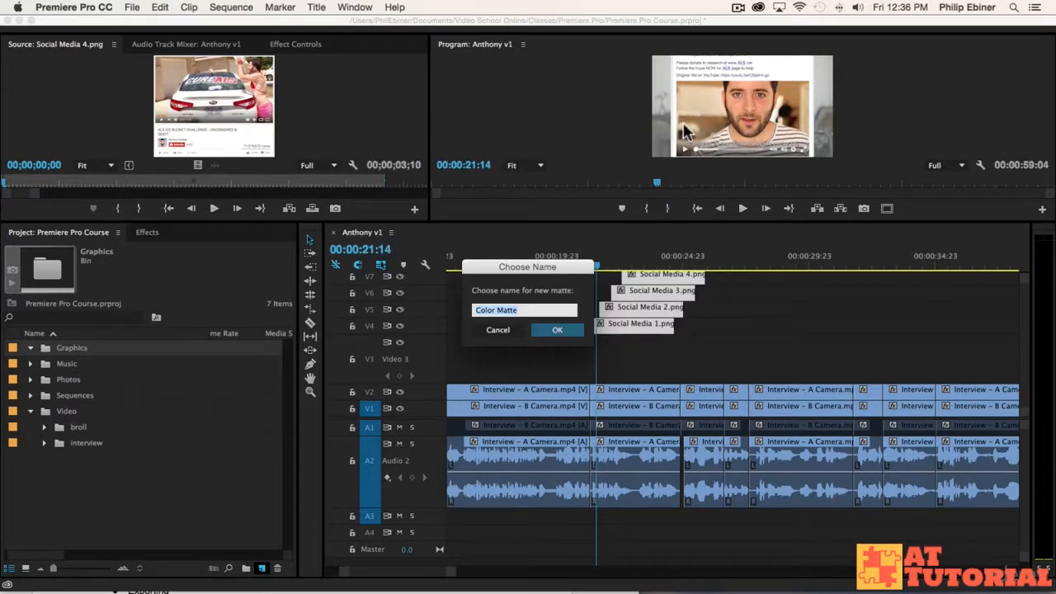
text(White)
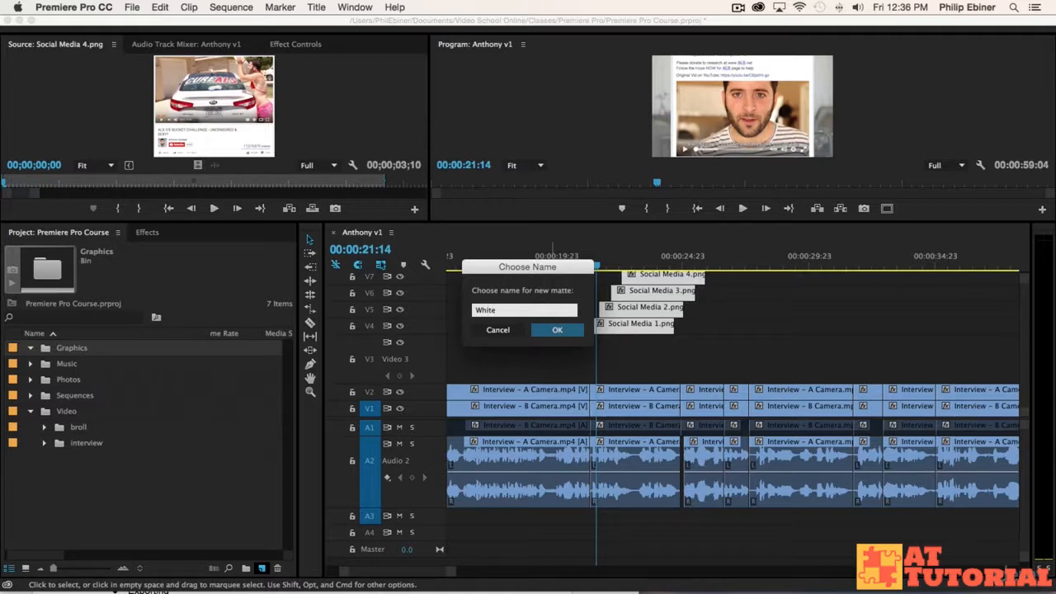
text( Matte)
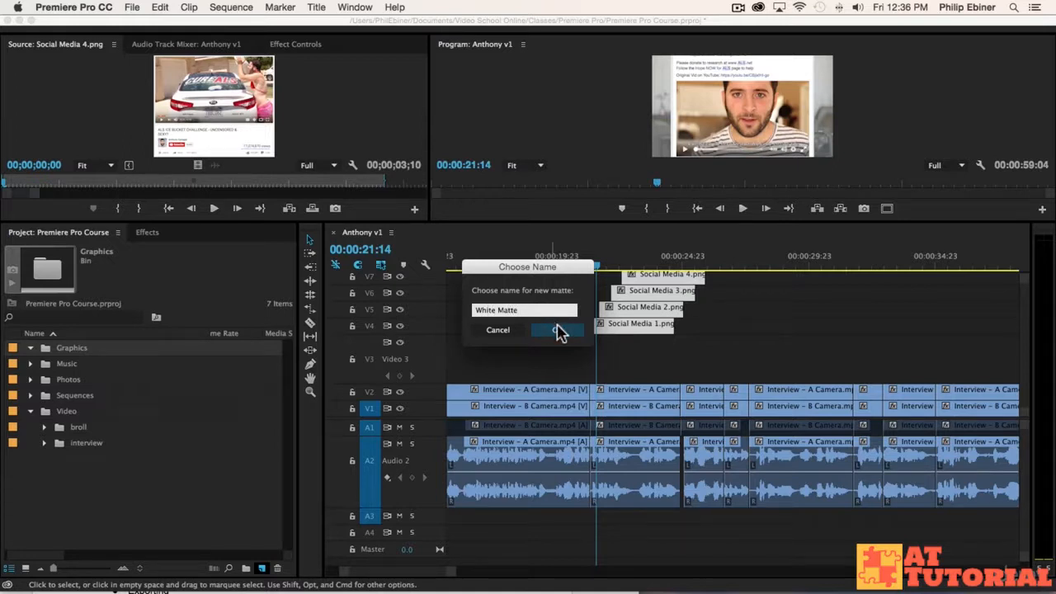
click(559, 330)
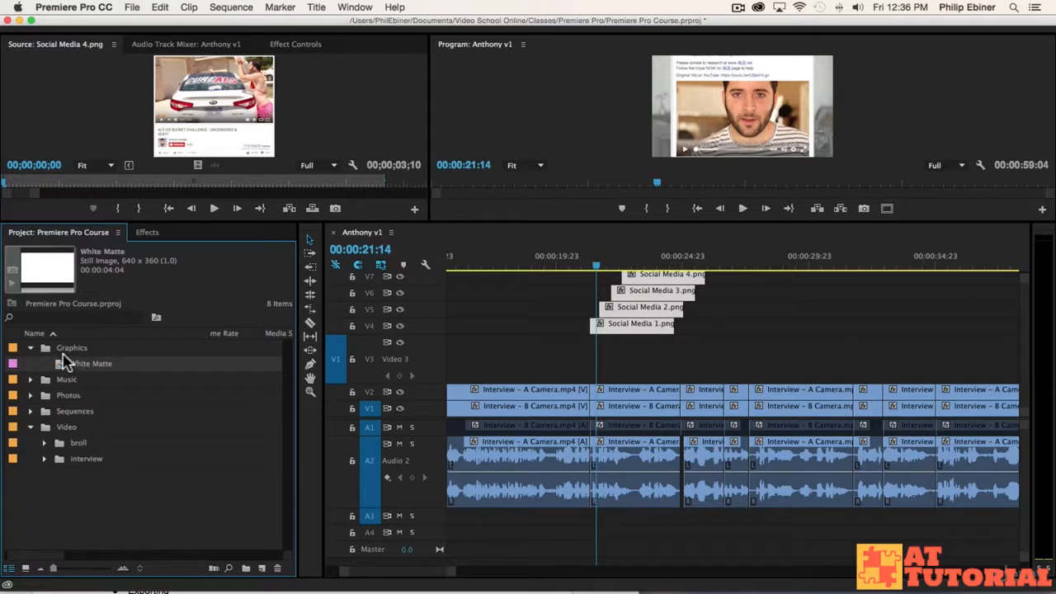
- Place White Matte on V3 from the start of Social Media 1 and extend it to the end of Social Media 4
drag(99, 357, 593, 356)
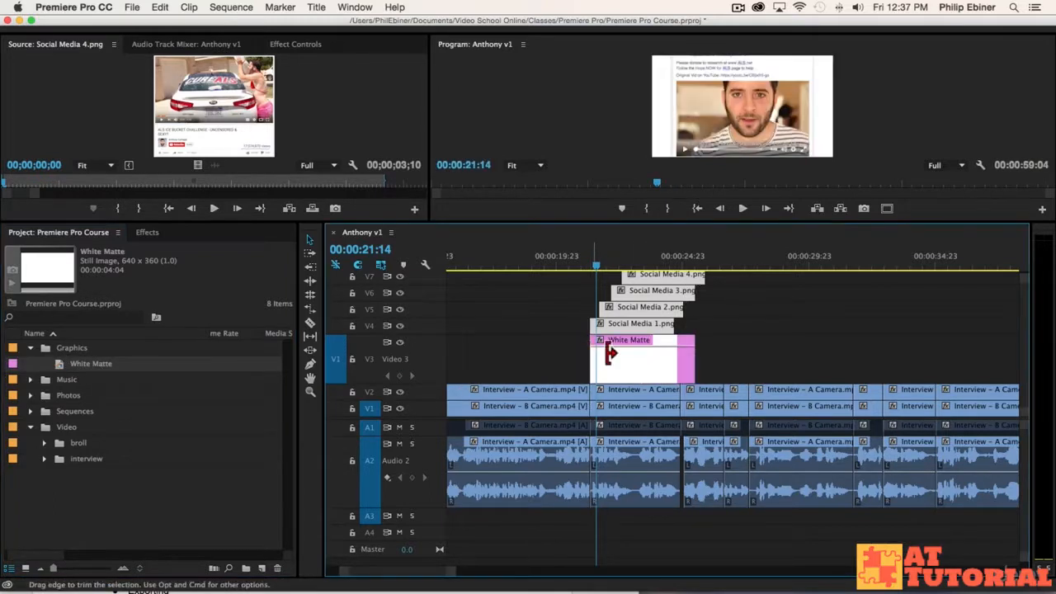
drag(609, 264, 576, 271)
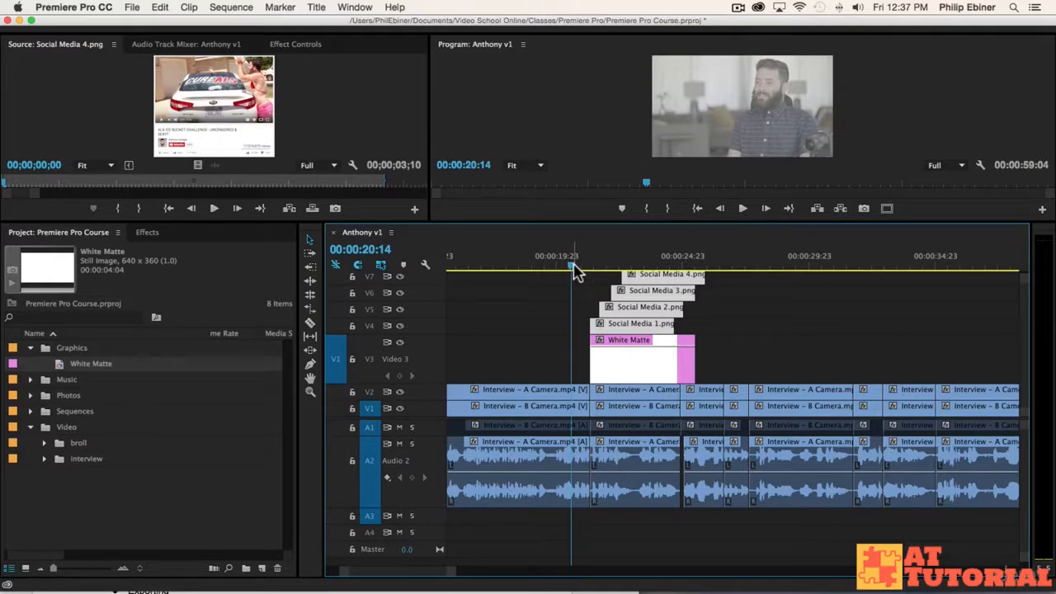
key(space)
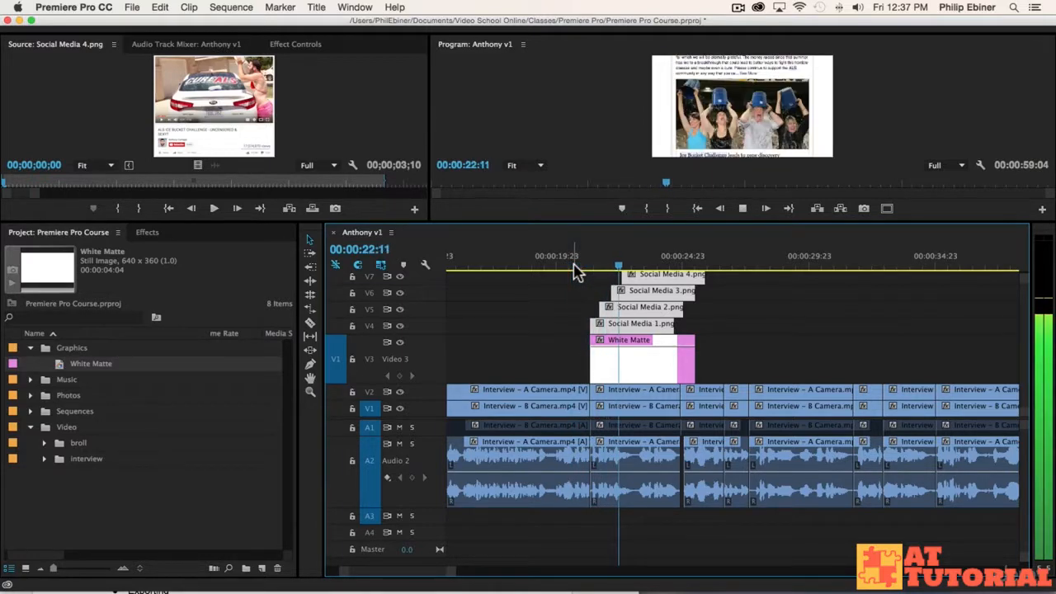
key(space)
scroll(757, 324, up, 1)
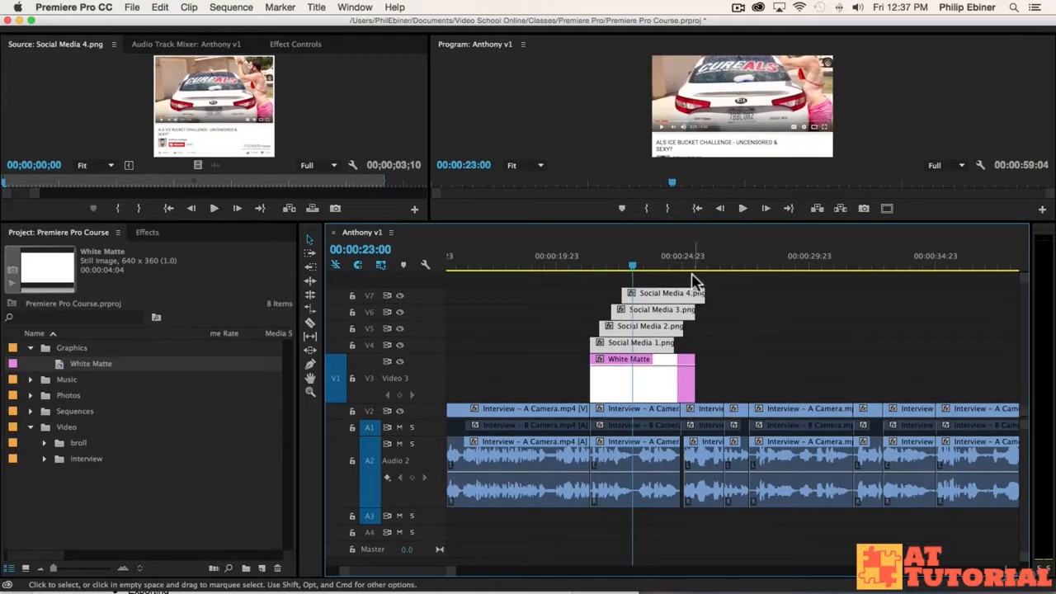
drag(685, 375, 704, 376)
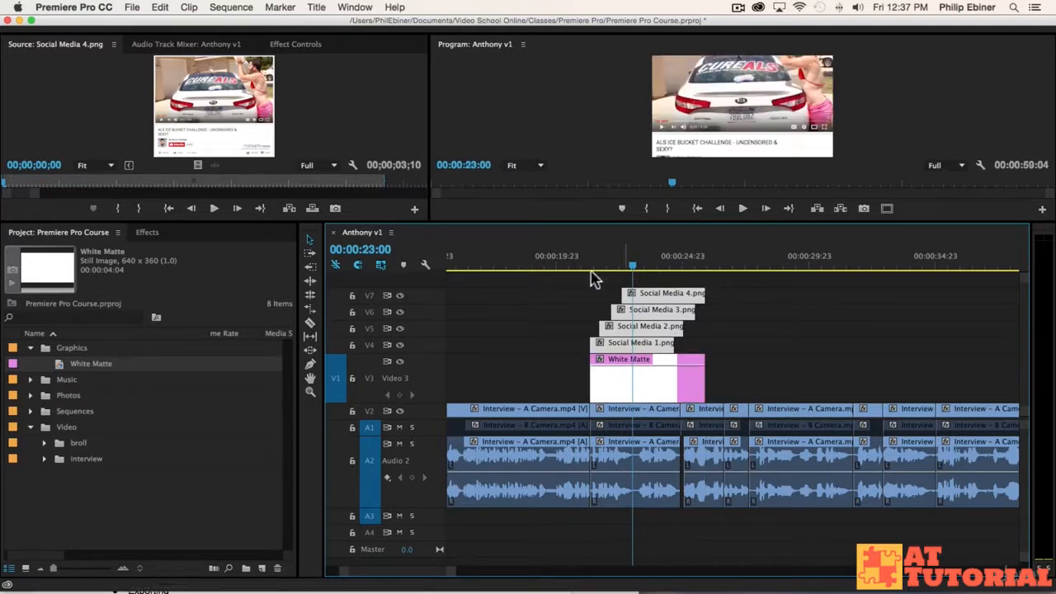
- Play from the stacked Social Media images into the following interview clips to review the uncovered cuts
drag(632, 270, 702, 273)
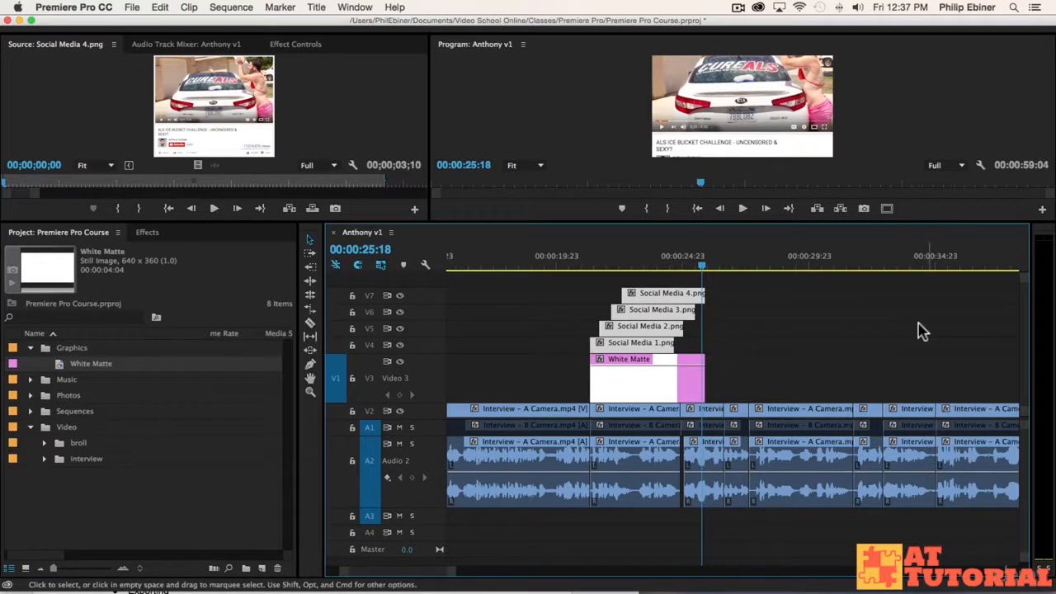
click(833, 334)
click(652, 264)
key(space)
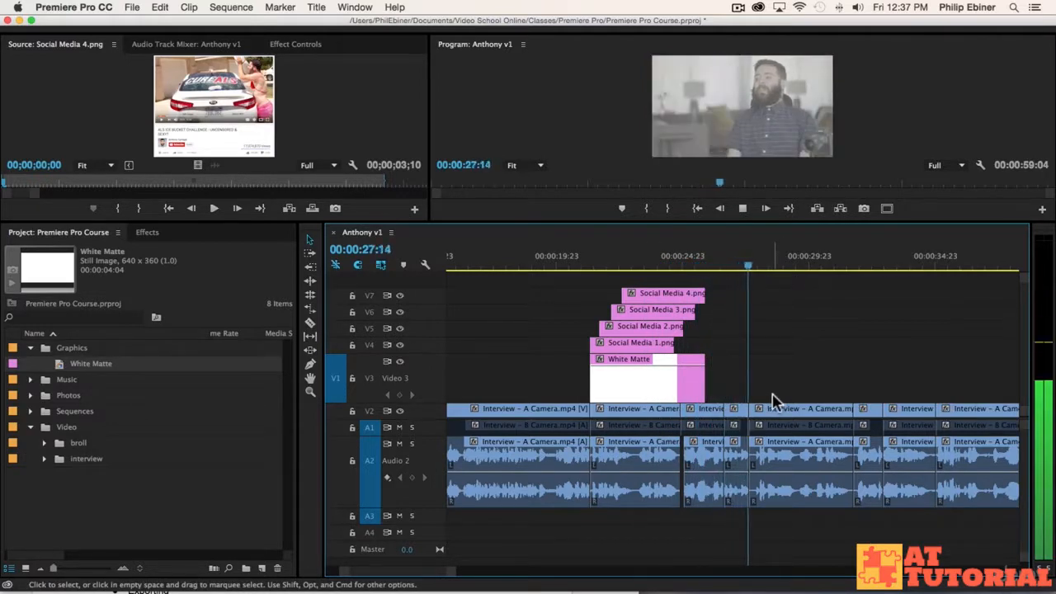
key(space)
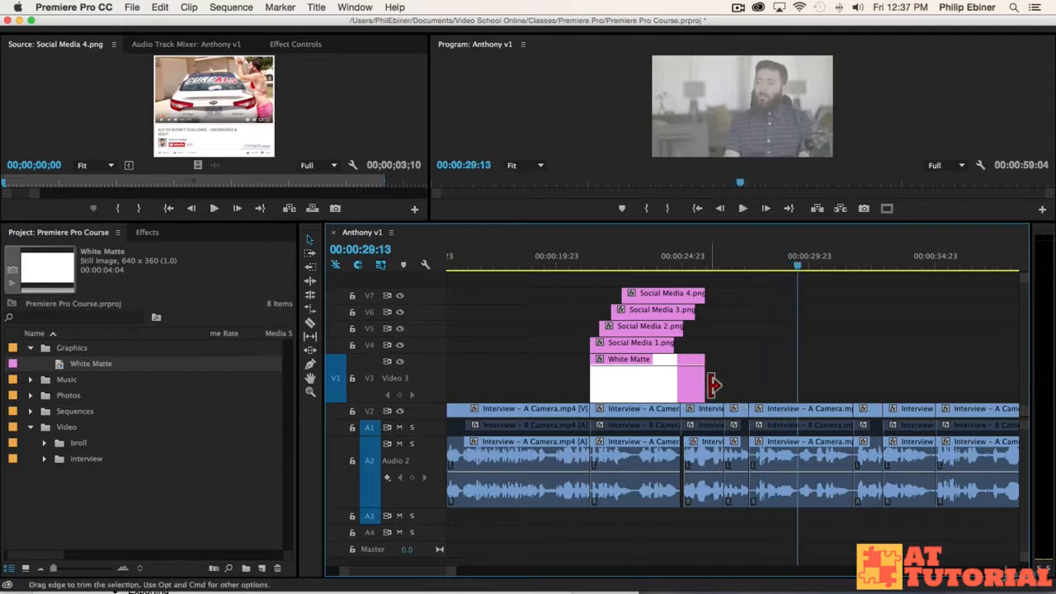
- Extend White Matte on V3 to the interview cut at 00:00:27:14 and play back across its end
drag(719, 377, 756, 382)
click(712, 266)
key(space)
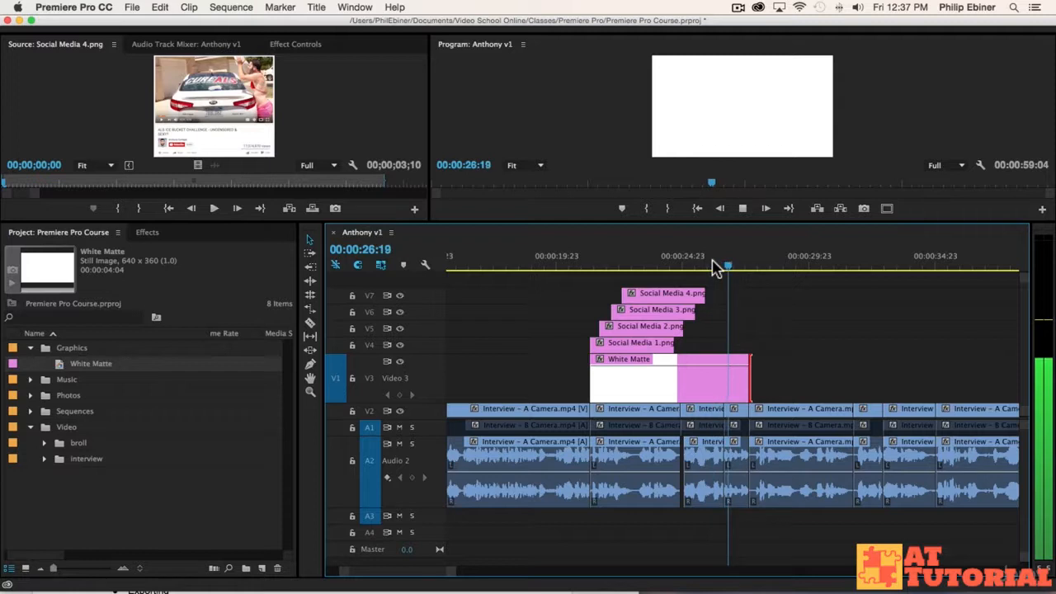
key(space)
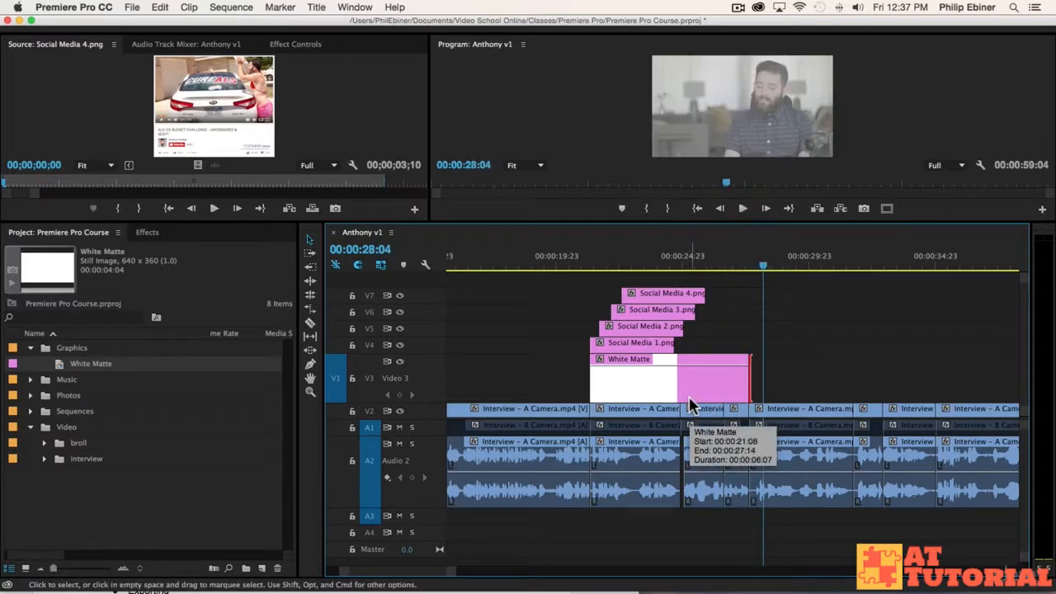
- Extend the ends of all four Social Media images together so Social Media 4 finishes with White Matte
drag(726, 287, 644, 345)
drag(706, 300, 753, 300)
click(949, 306)
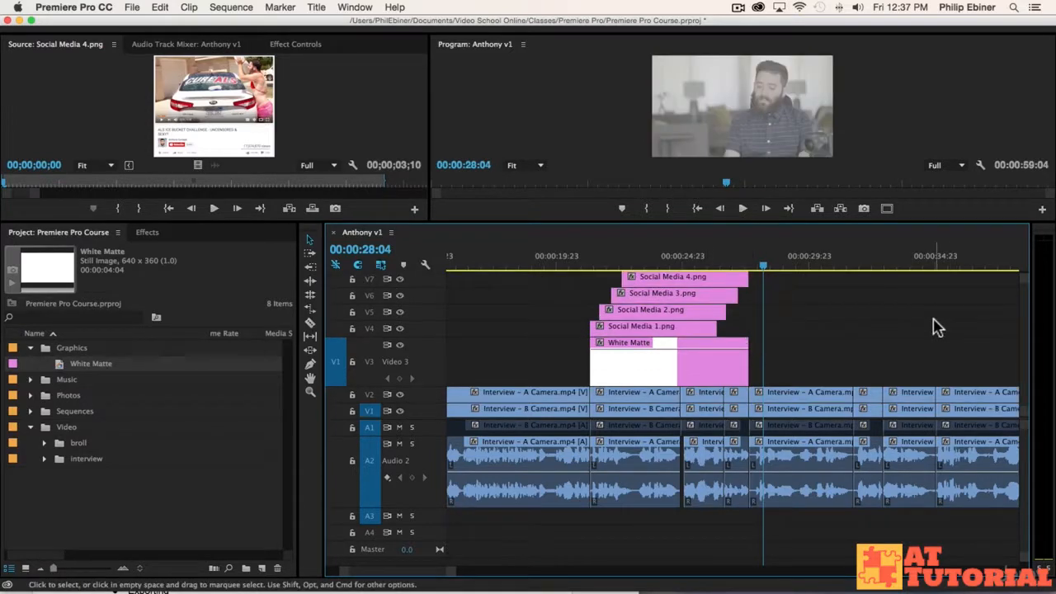
- Play on through the interview cuts beyond the matte and park the playhead at 00:00:31:14
key(space)
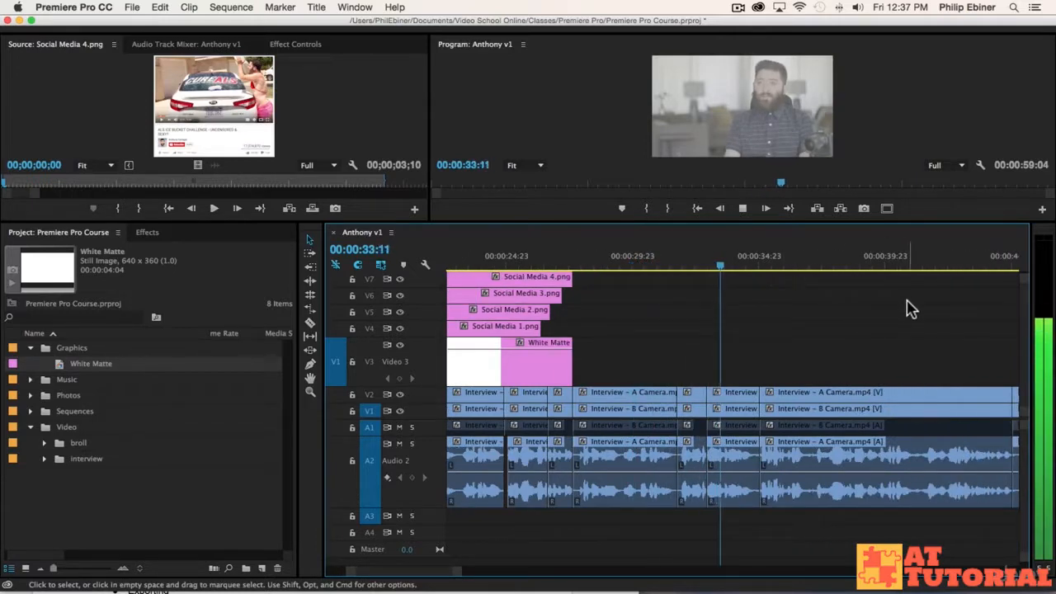
key(space)
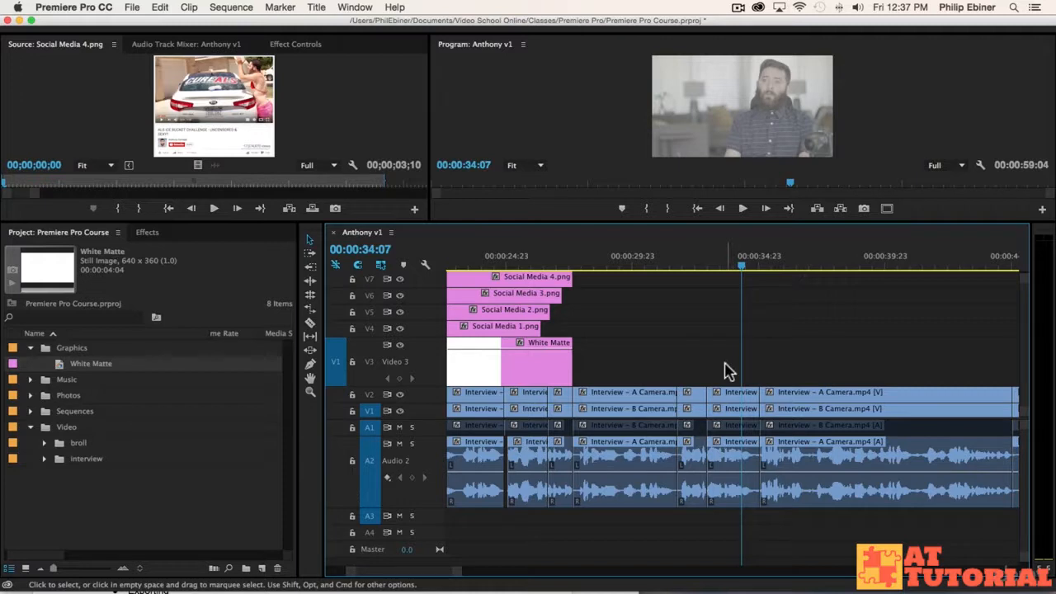
click(673, 266)
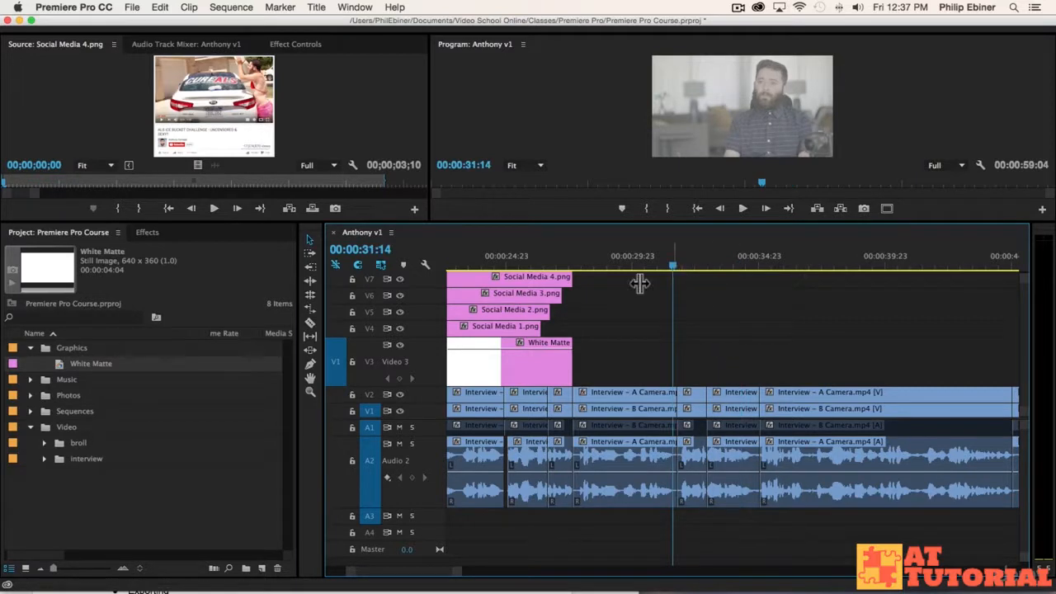
- Collapse the Graphics bin, expand Photos, and preview Anthony and Mom 1.jpg and Anthony and Mom 2.jpg
click(31, 350)
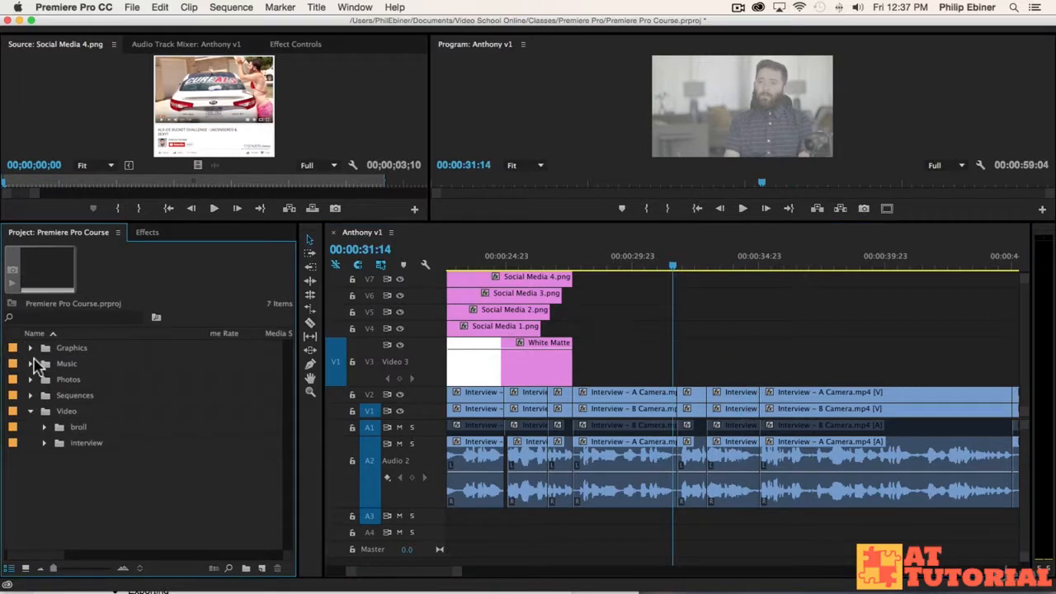
click(31, 379)
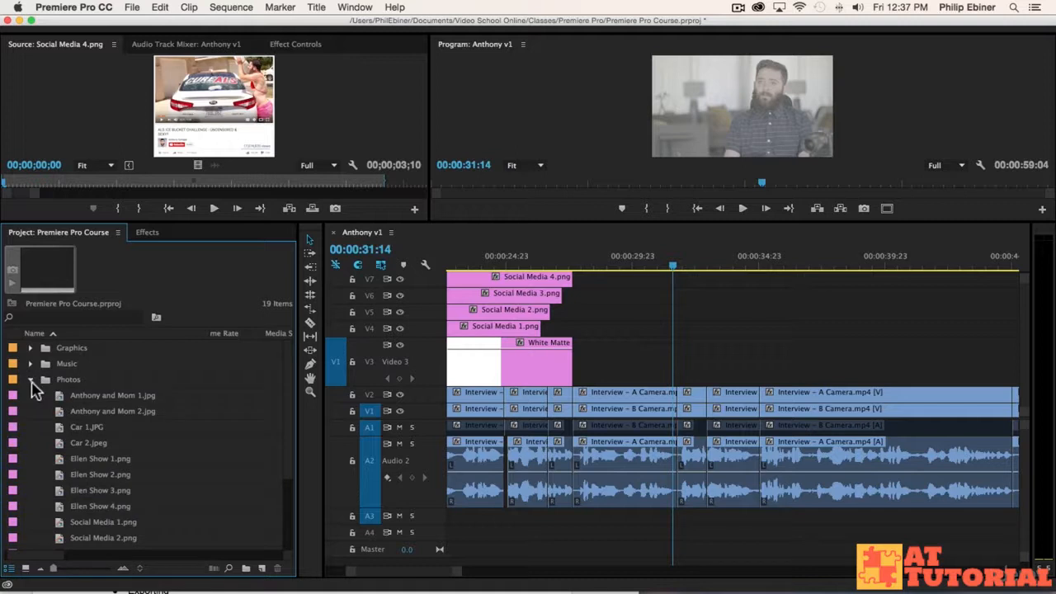
double_click(131, 396)
double_click(126, 411)
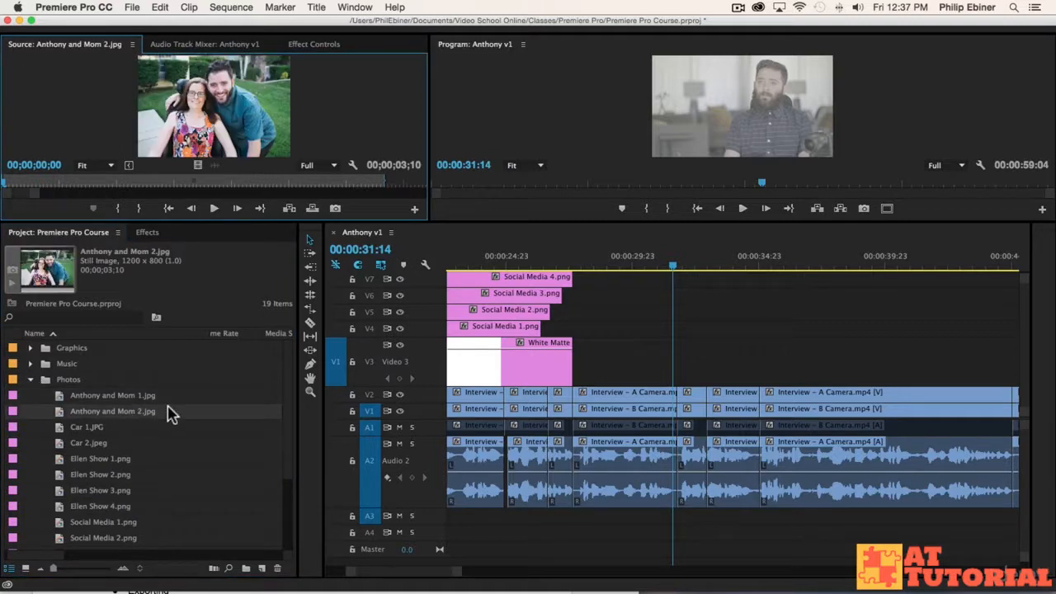
- Place Anthony and Mom 2.jpg on V3 near 00:00:31:14 and extend its end past the third interview cut beneath it
drag(74, 415, 673, 376)
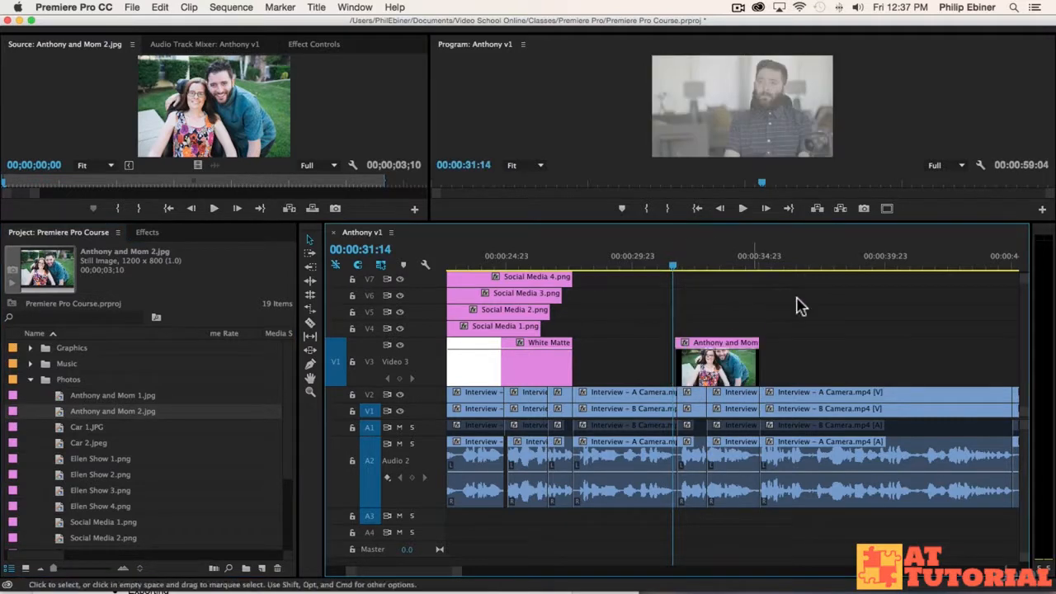
drag(756, 371, 784, 372)
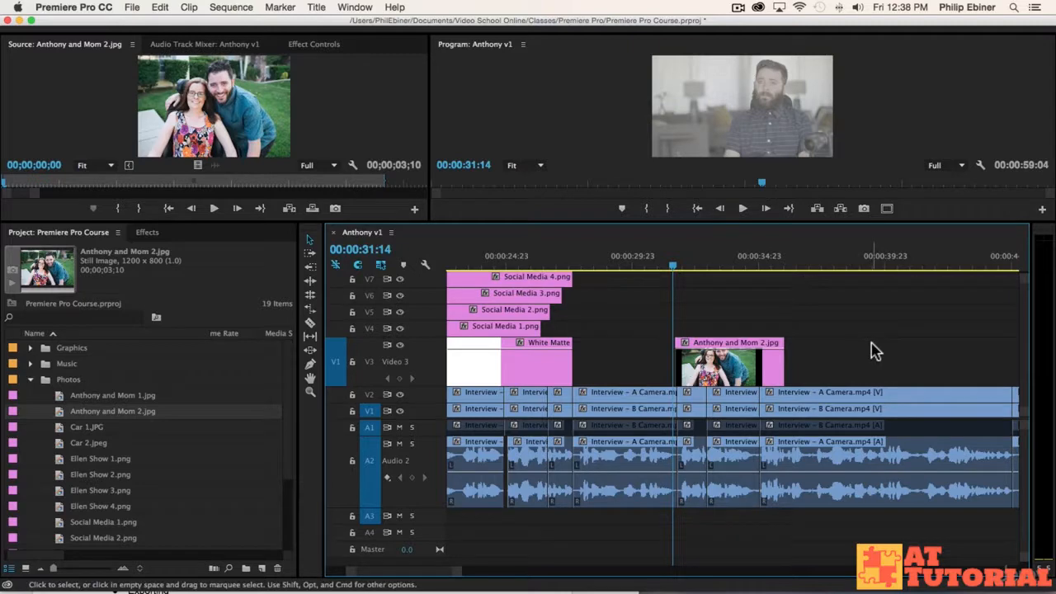
- Play the sequence across the Anthony and Mom photo and resize the workspace so the source and program previews are larger
key(space)
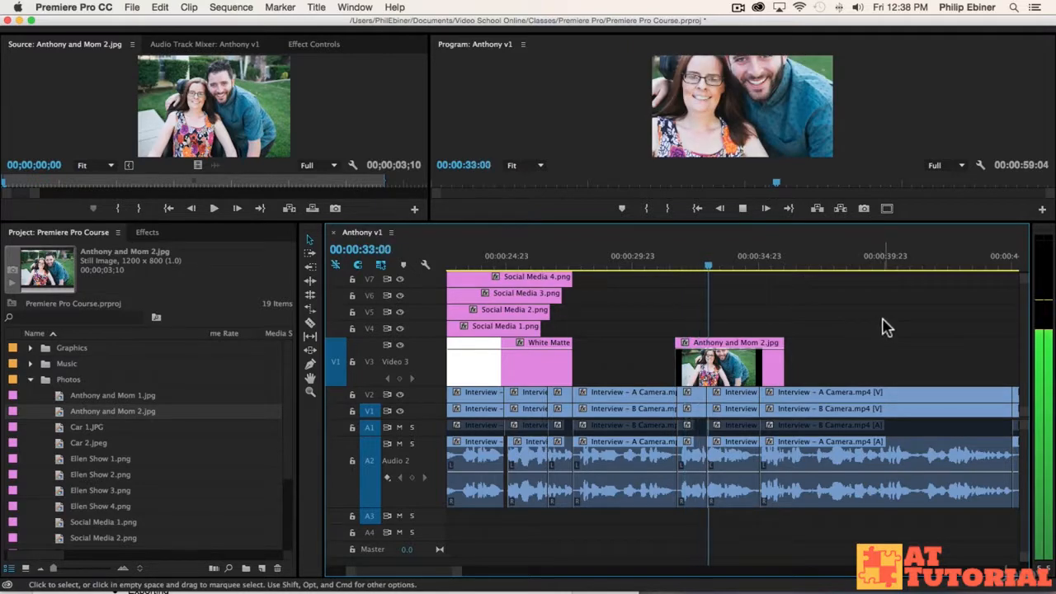
drag(730, 222, 729, 304)
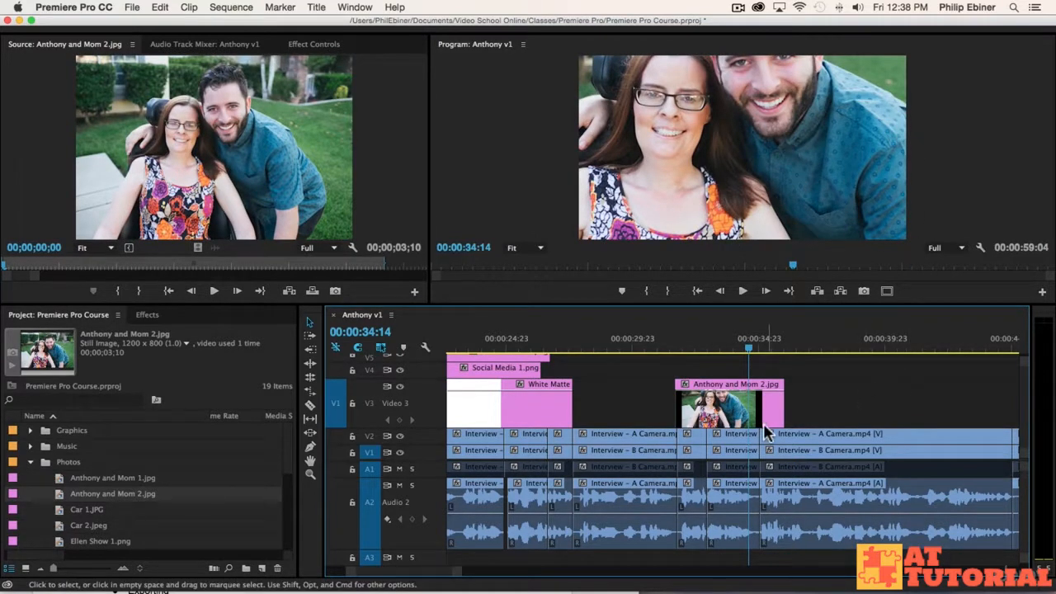
- Retrim the end of Anthony and Mom 2.jpg on V3 to just past 00:00:36:00, beyond the interview cut beneath it
drag(781, 415, 767, 415)
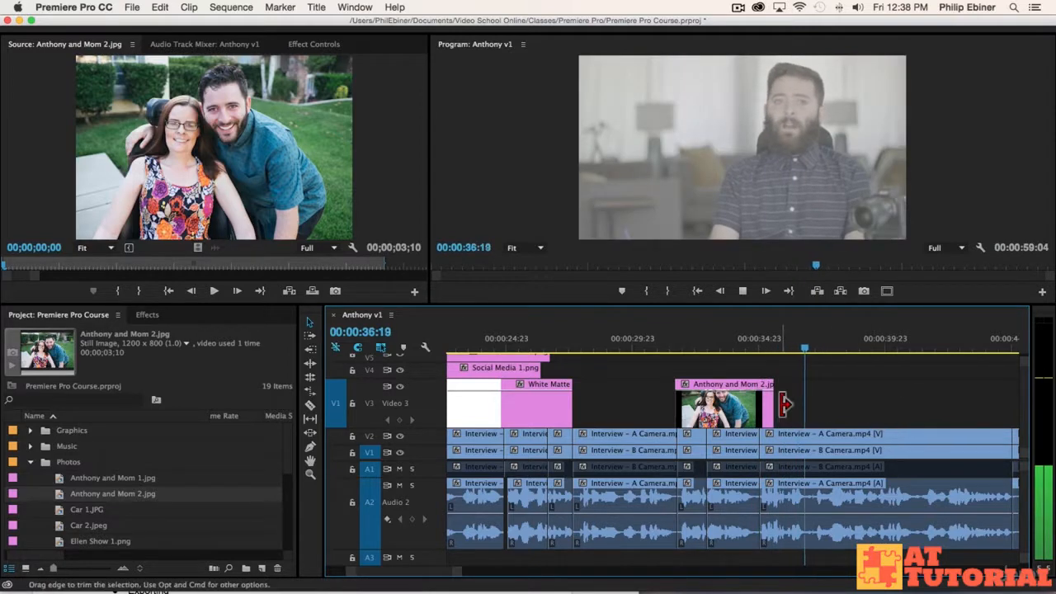
drag(783, 404, 795, 404)
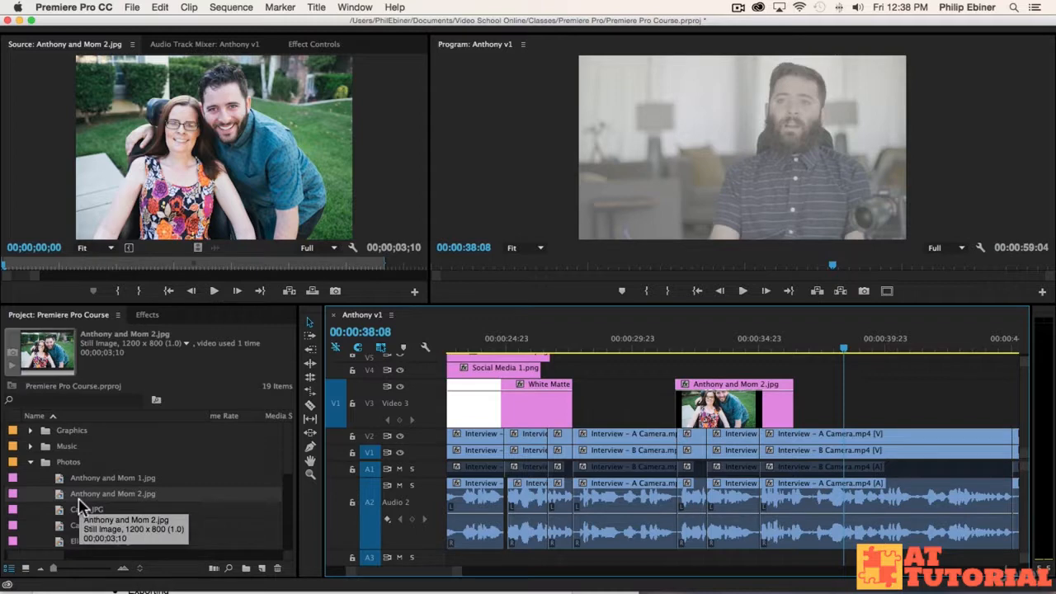
- Collapse the Photos bin, expand broll, and preview the two Photo of Anthony and Laarne clips and Working on Chair.mp4
click(30, 462)
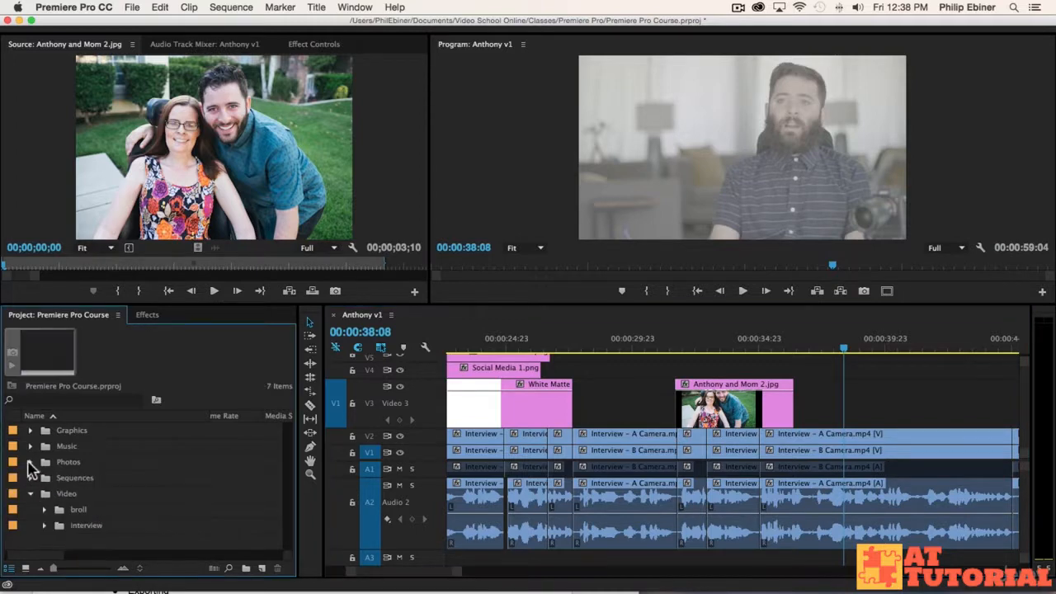
click(46, 510)
scroll(123, 483, down, 2)
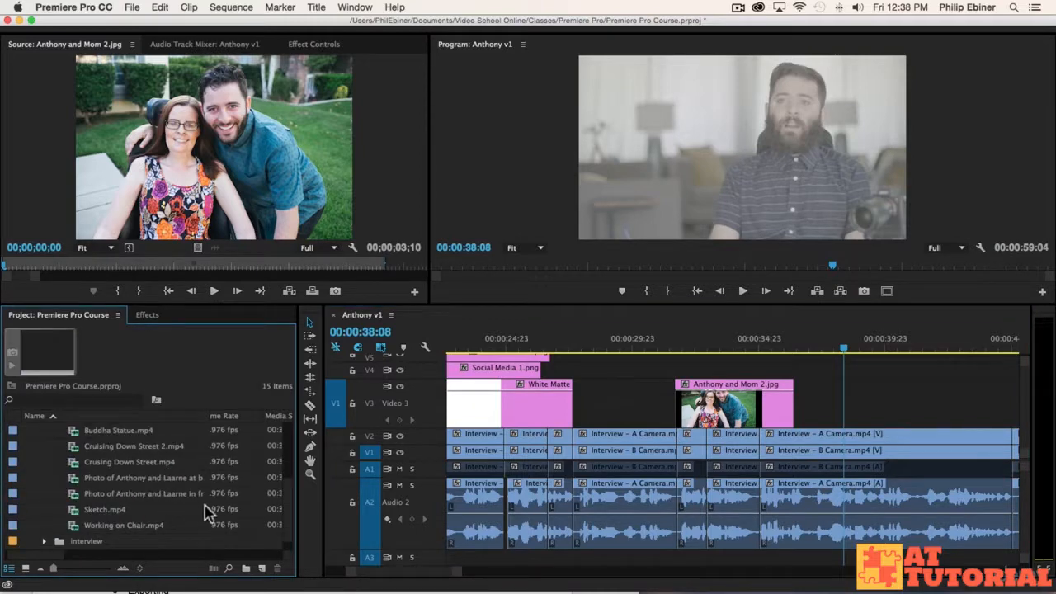
double_click(176, 492)
click(175, 481)
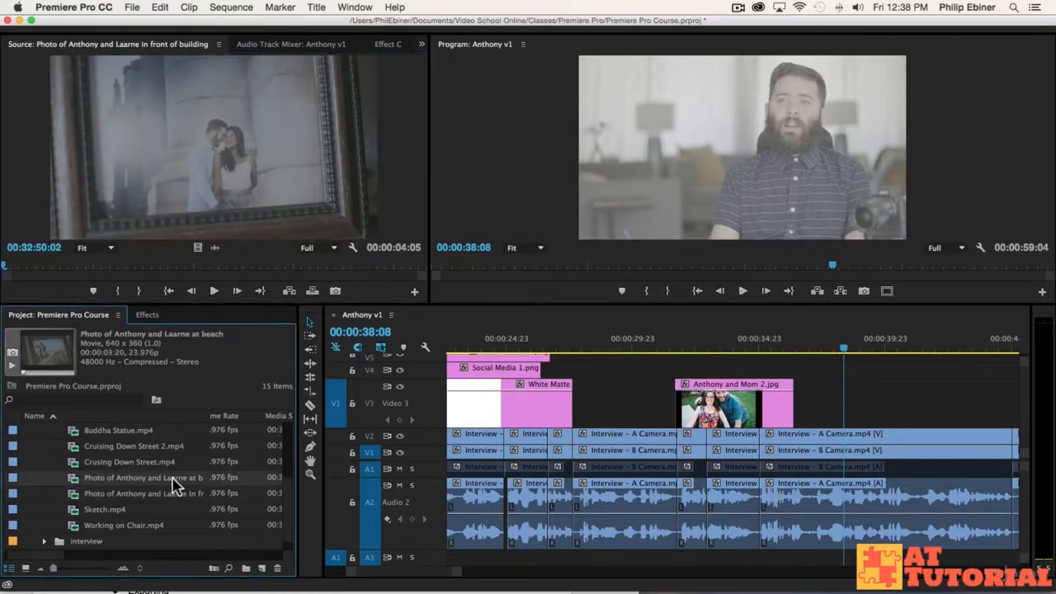
double_click(175, 481)
double_click(138, 528)
drag(80, 266, 139, 272)
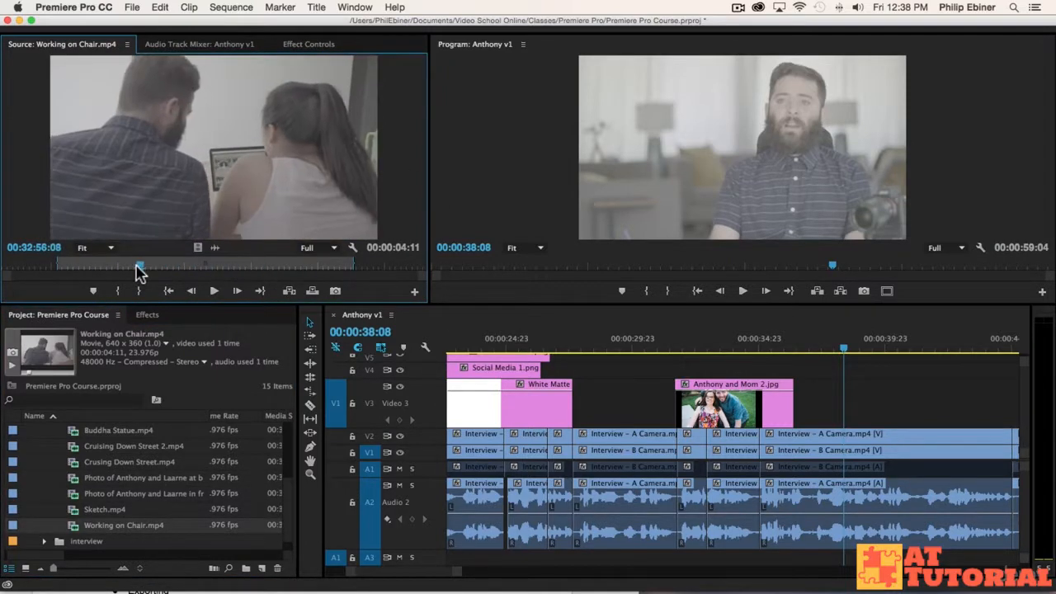
click(213, 291)
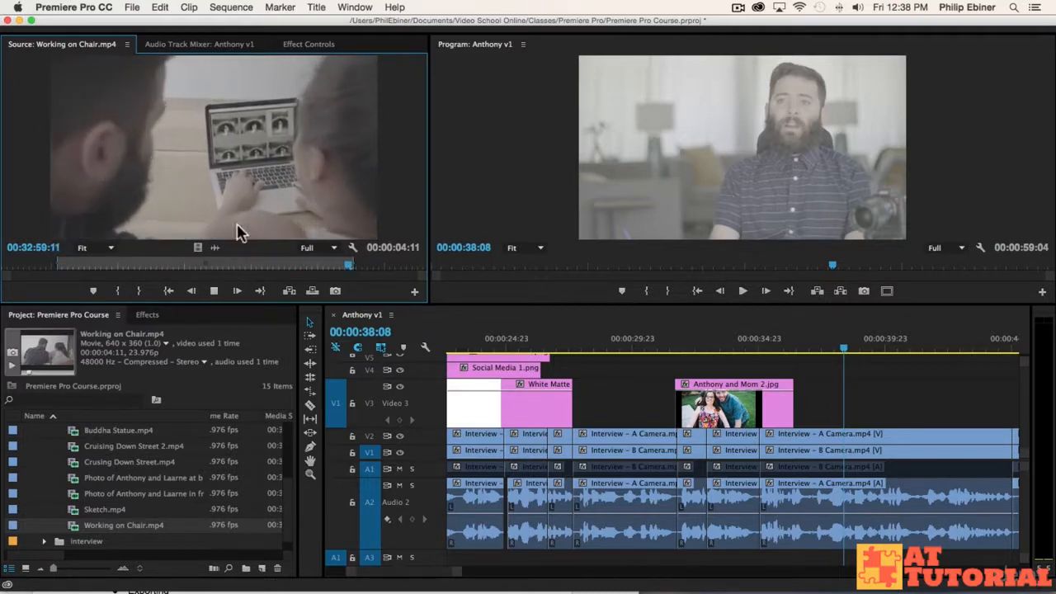
- Compare both Anthony and Laarne clips and mark a 00:00:02:18 range from 00:32:50:12 in the one in front of the building
double_click(147, 480)
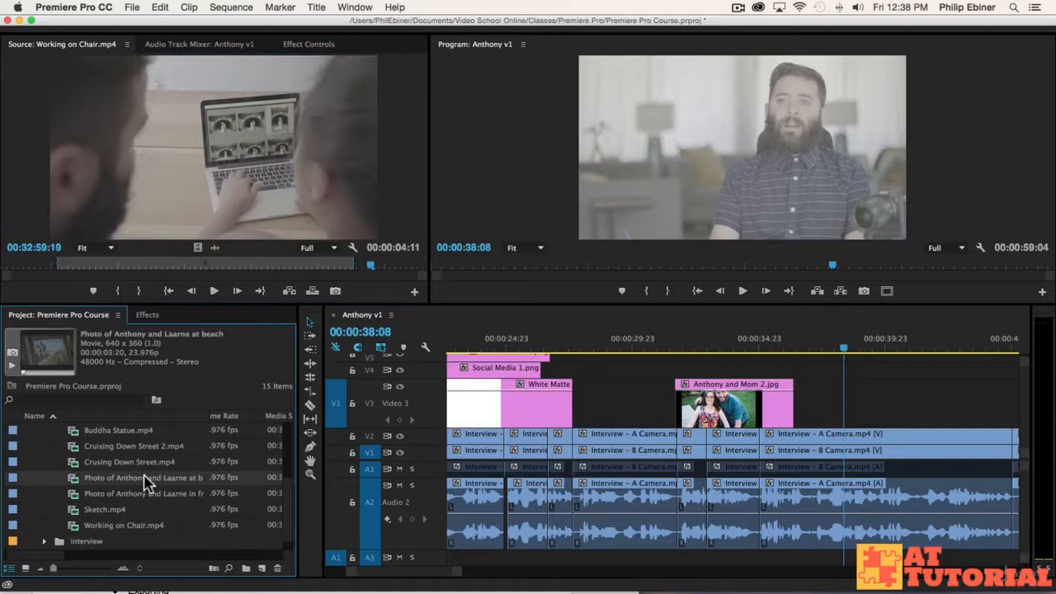
double_click(130, 494)
double_click(140, 479)
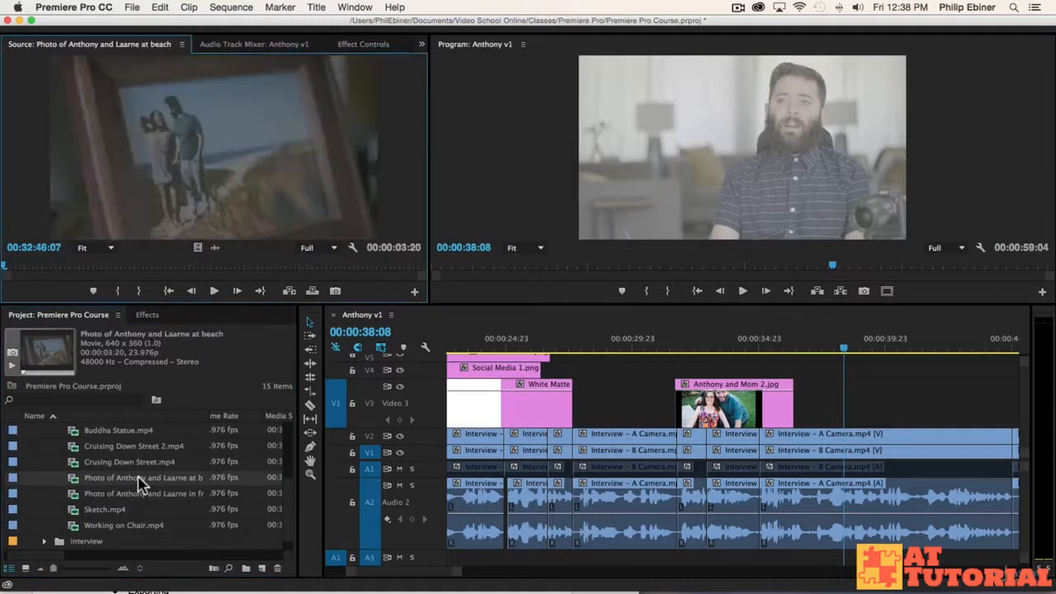
double_click(122, 494)
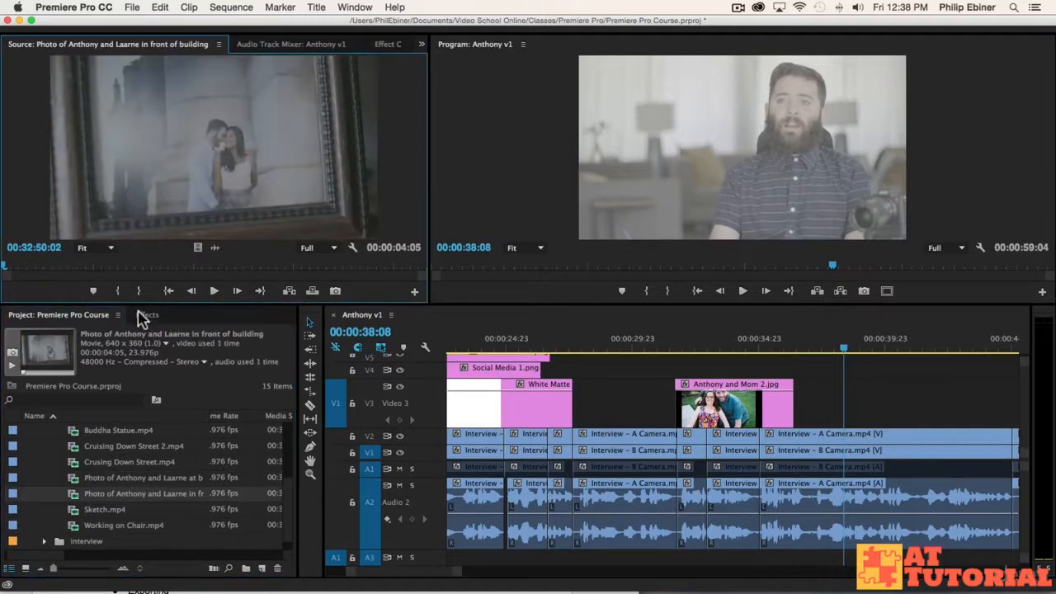
click(66, 266)
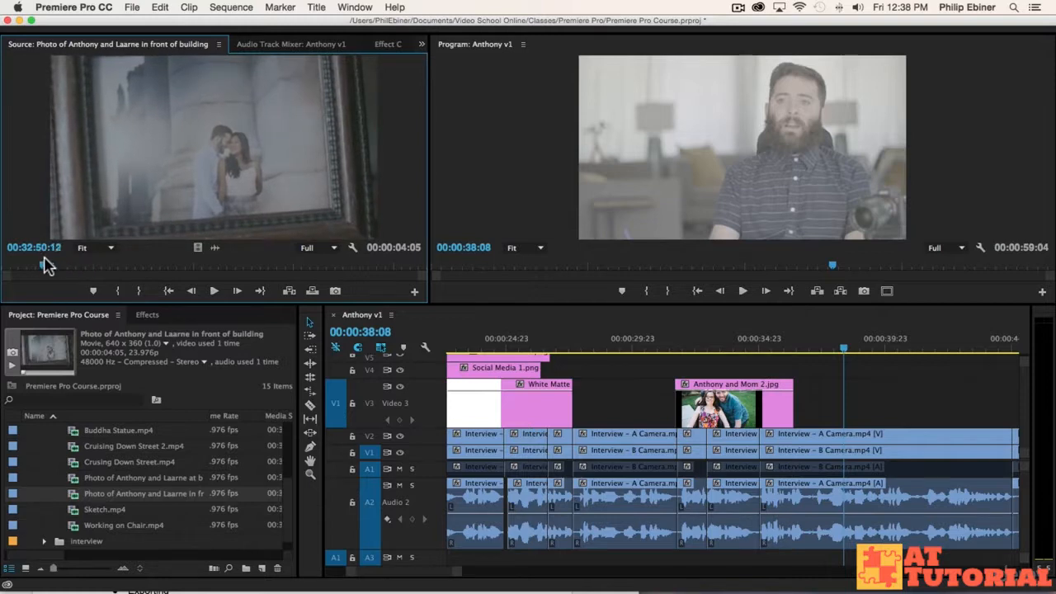
key(i)
key(space)
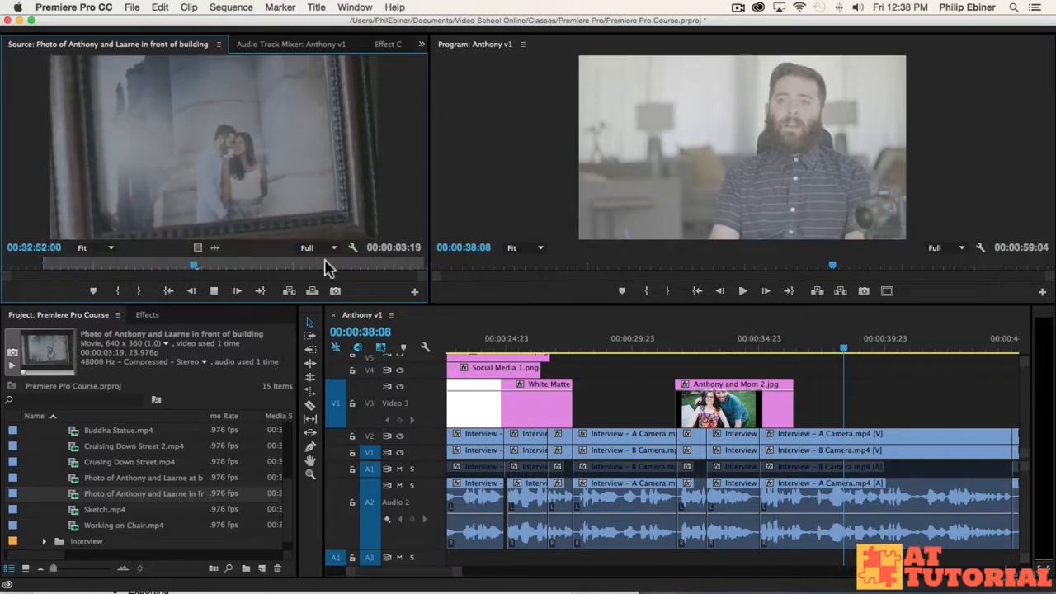
key(o)
key(space)
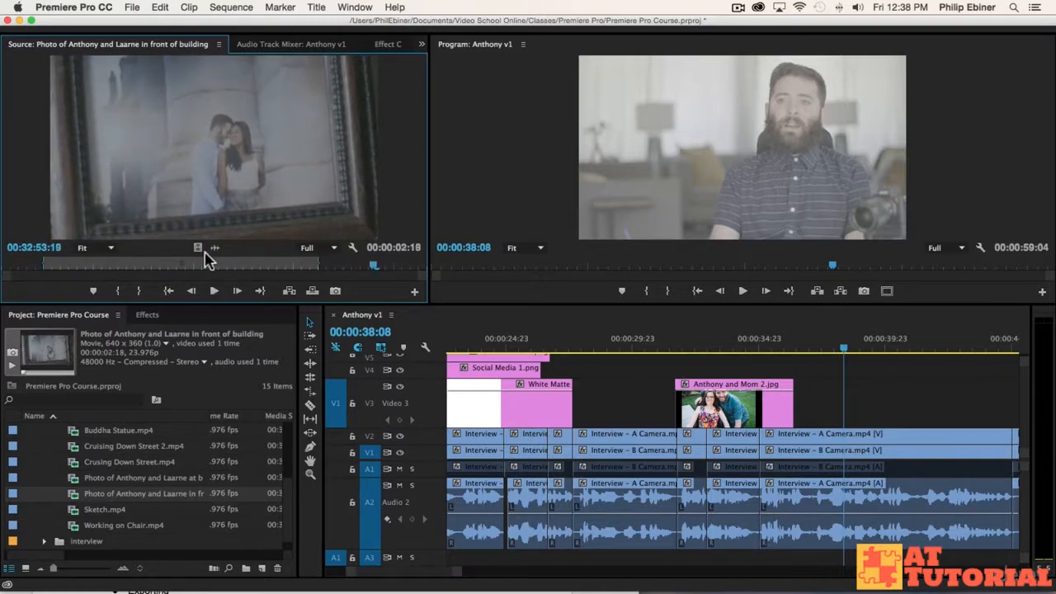
- Place only the video of the marked building photo clip on V3 directly after Anthony and Mom 2.jpg and play across it
drag(201, 253, 824, 402)
click(771, 344)
key(space)
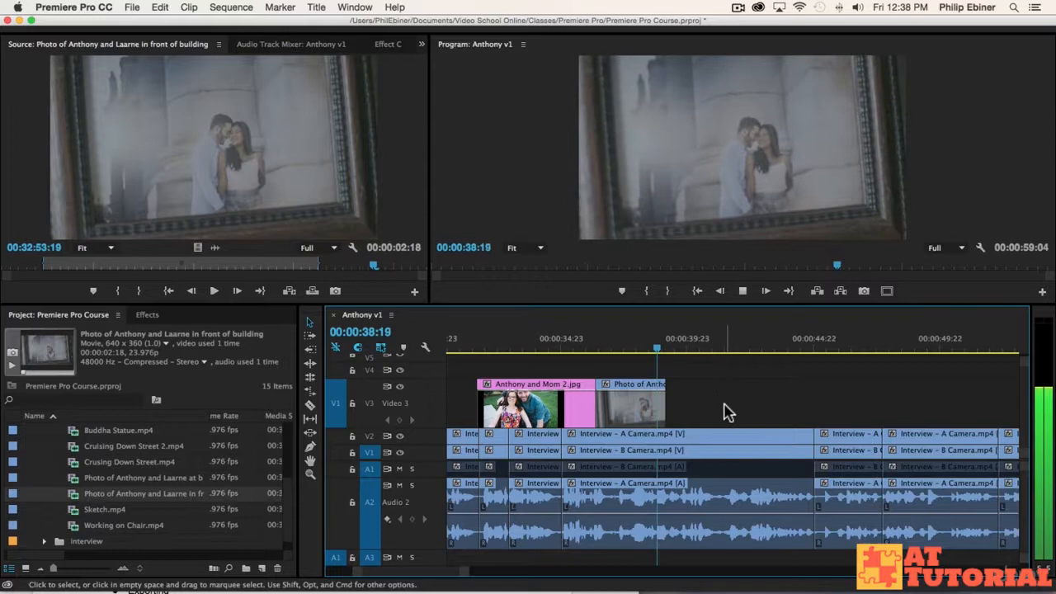
key(space)
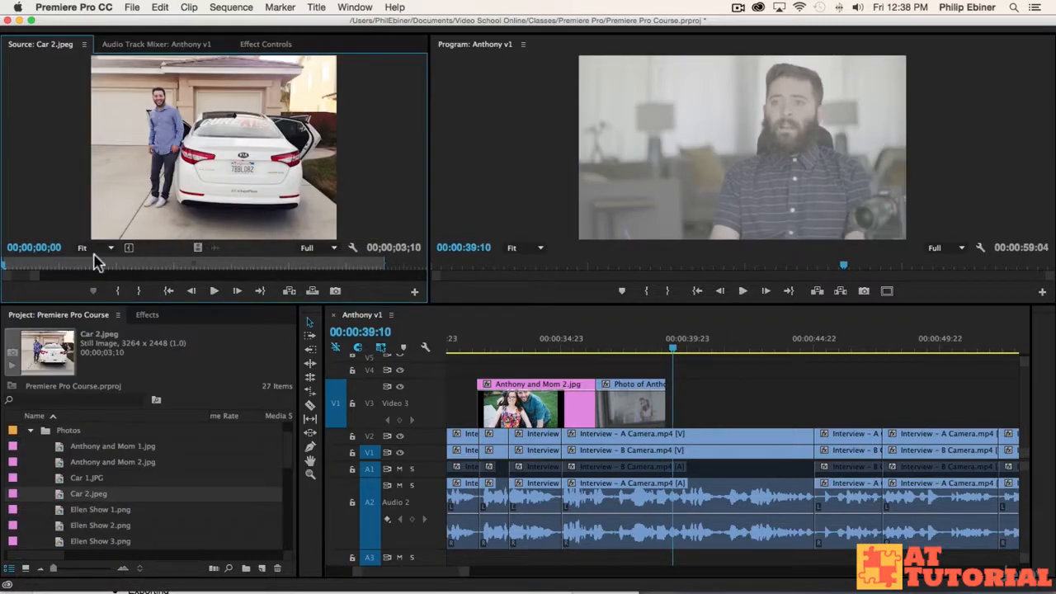
- Mark a 00:00:02:16 range in Car 2.jpeg and place it on V3 right after Anthony and Mom 2.jpg, before the building photo clip
drag(93, 262, 113, 264)
key(i)
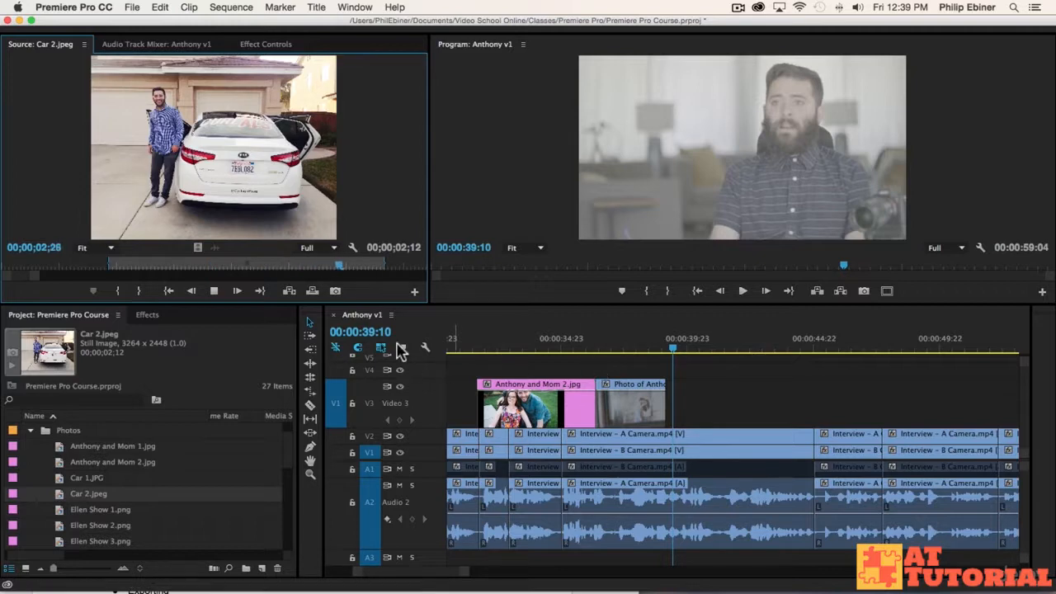
drag(34, 276, 405, 282)
drag(197, 249, 636, 412)
- Lengthen Anthony and Mom 2.jpg and Car 2.jpeg so the V3 clips run without gaps up to the interview cut, and play them back
click(586, 355)
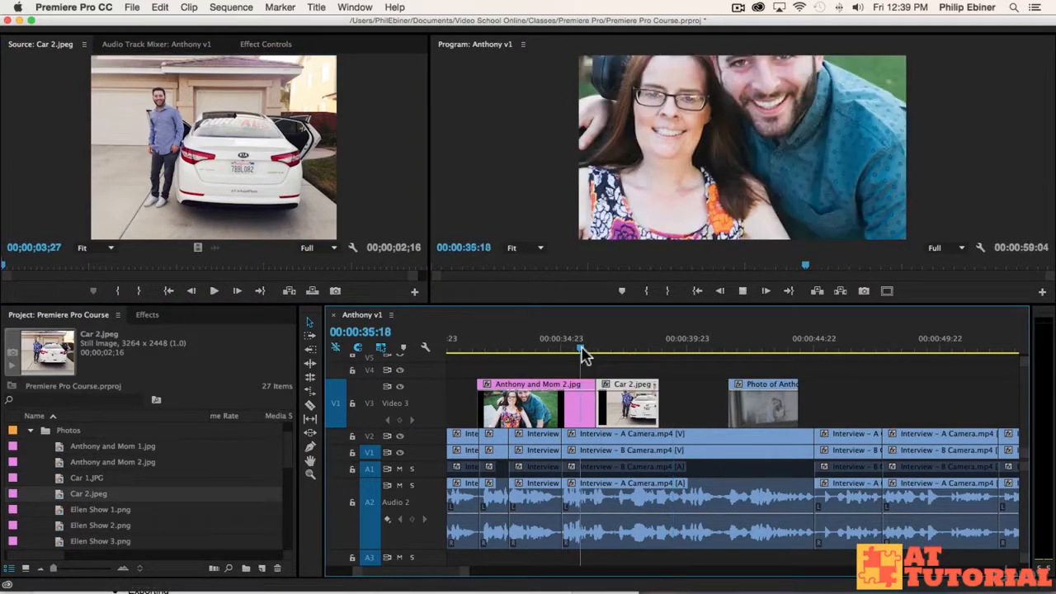
key(space)
drag(657, 404, 675, 421)
key(space)
drag(583, 404, 615, 396)
click(582, 349)
key(space)
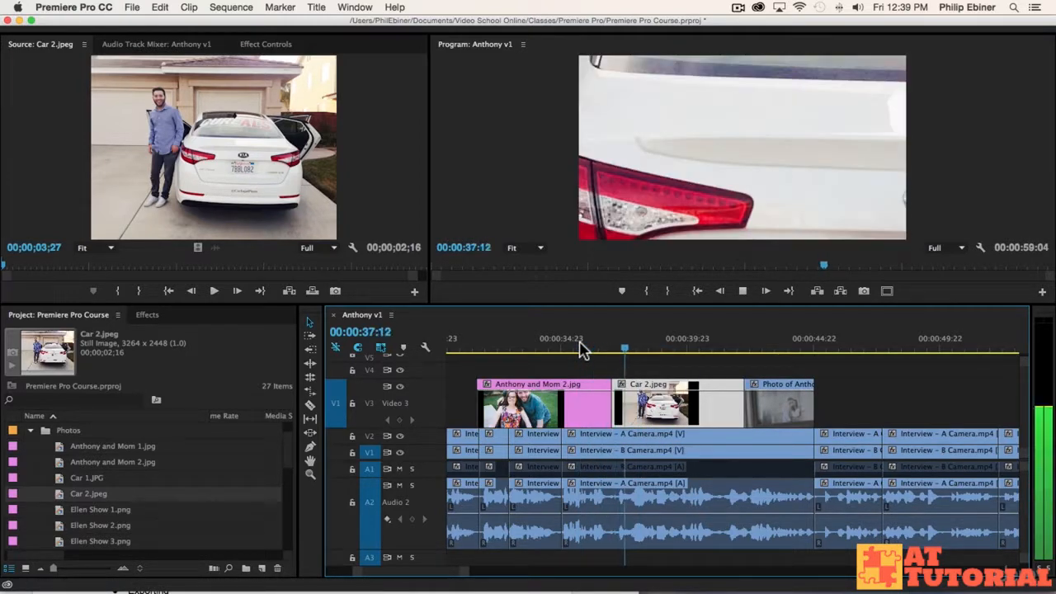
key(space)
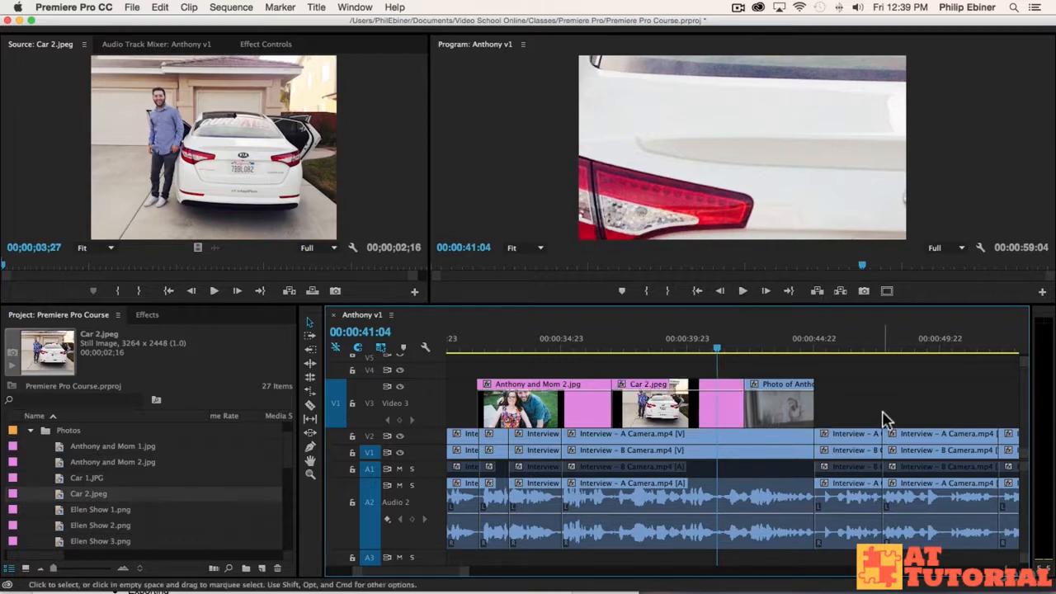
- Play the sequence on past the building photo clip and park the playhead at 00:00:46:08
key(minus)
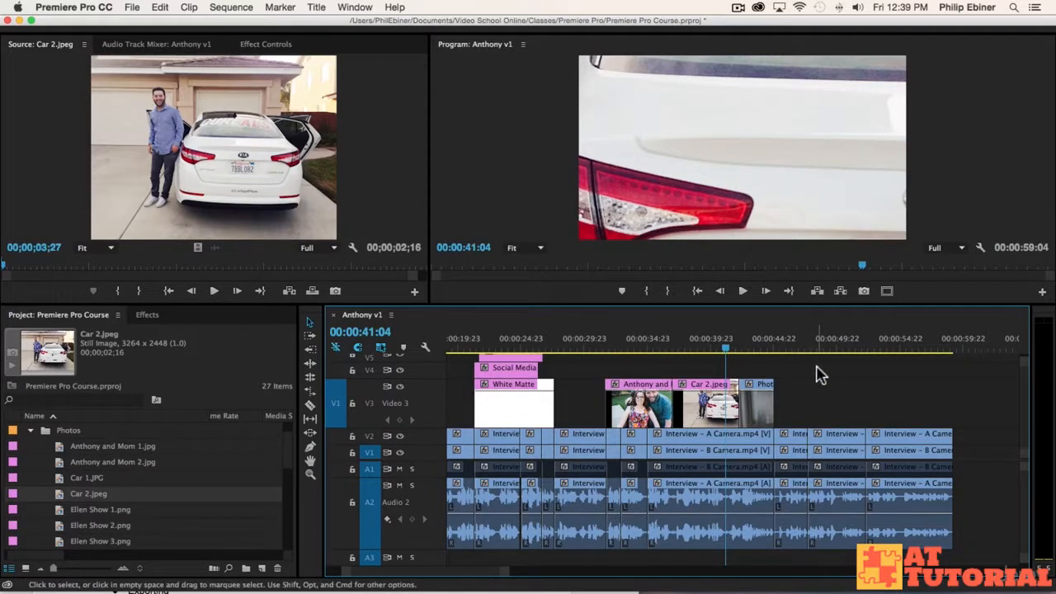
key(space)
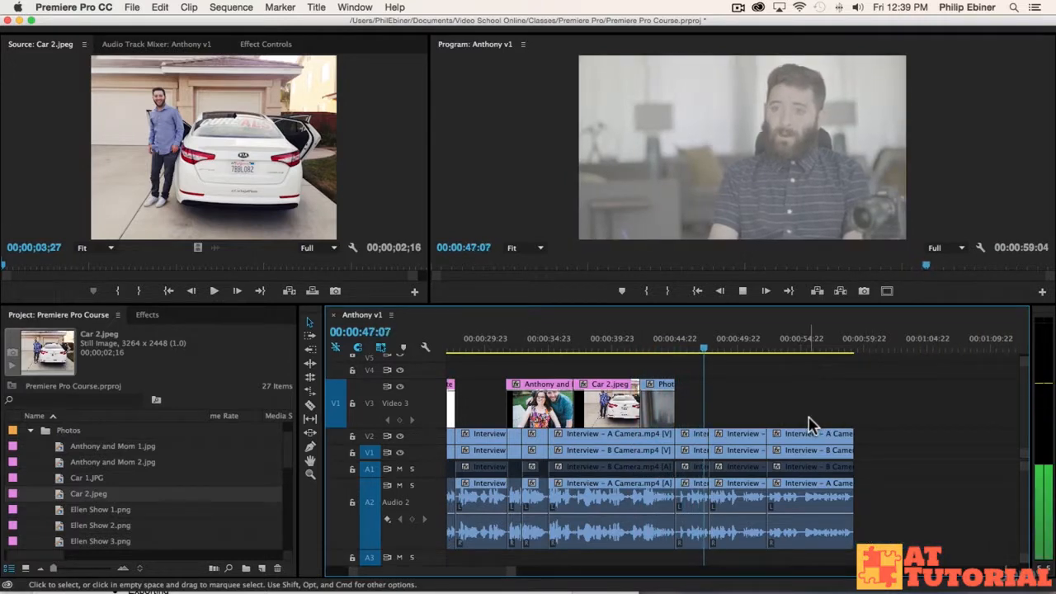
key(space)
click(692, 348)
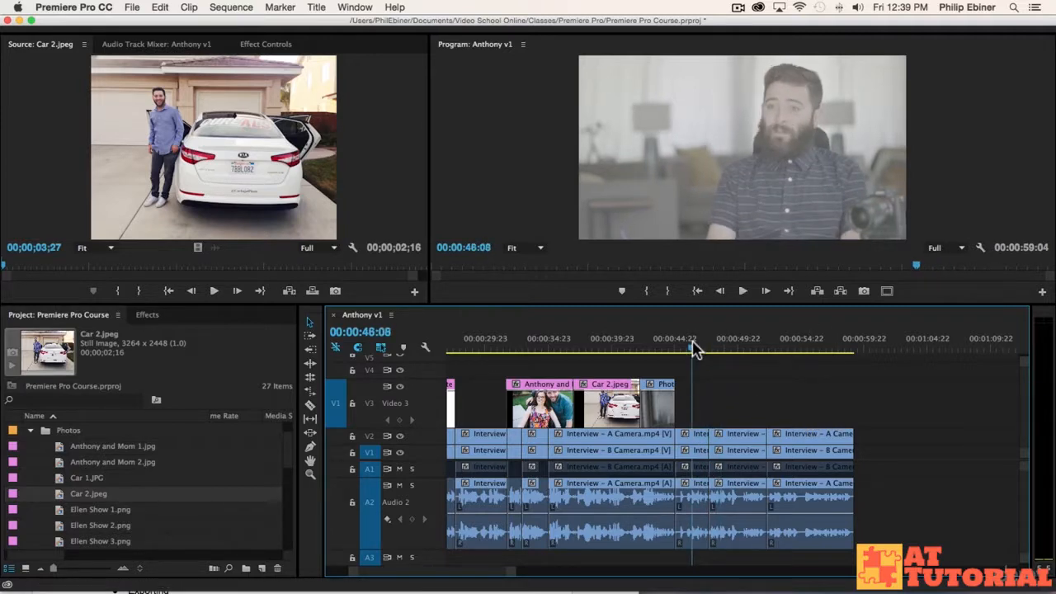
- Mark a 00:00:06:07 range in Crusing Down Street.mp4 from the broll bin and place only its video on V3 at 00:00:47:17
click(30, 430)
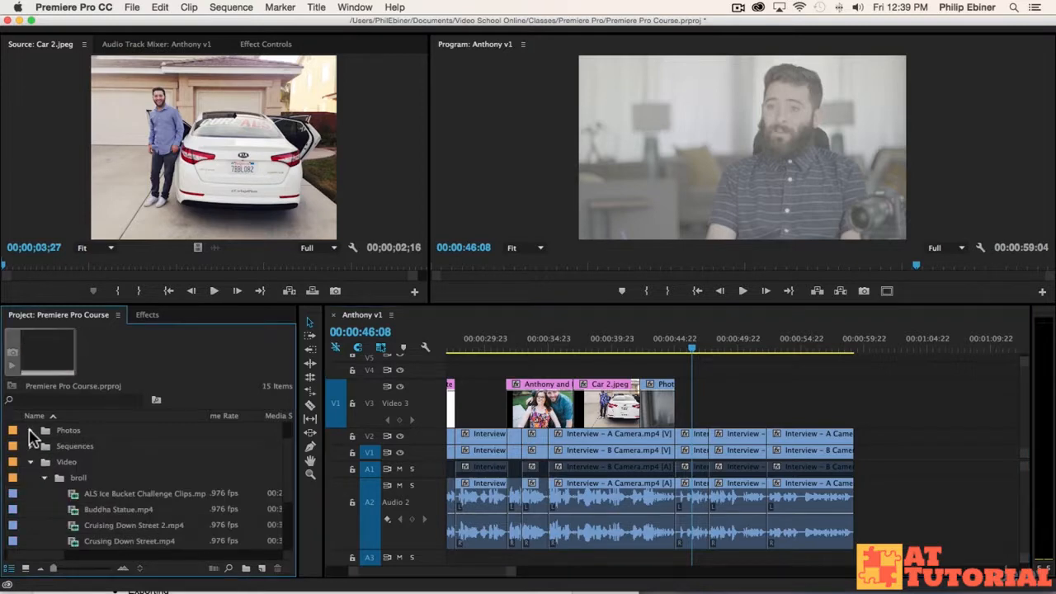
scroll(124, 488, down, 4)
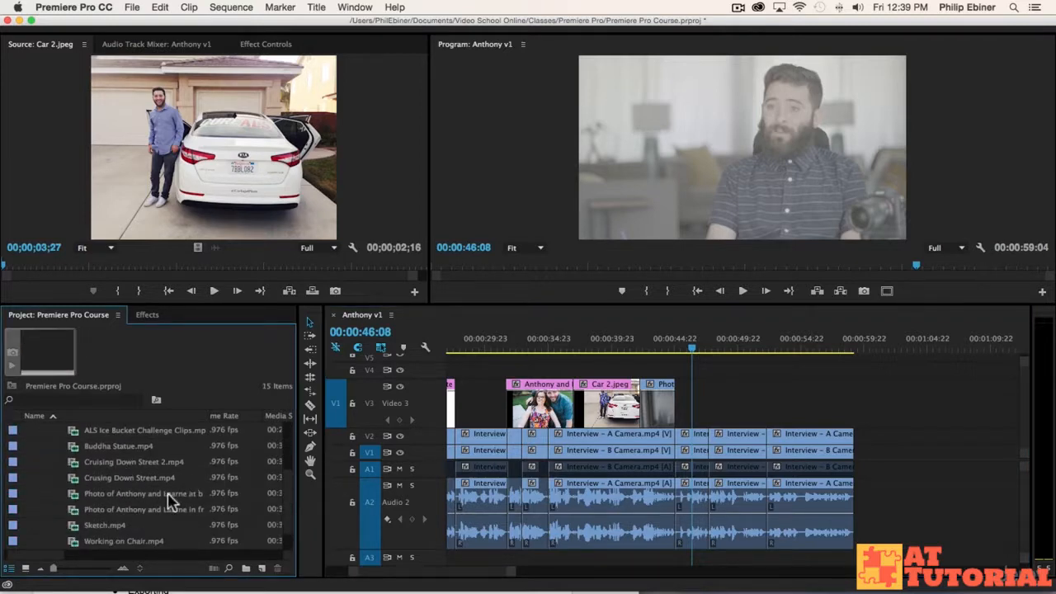
double_click(132, 477)
drag(36, 269, 90, 264)
key(i)
key(space)
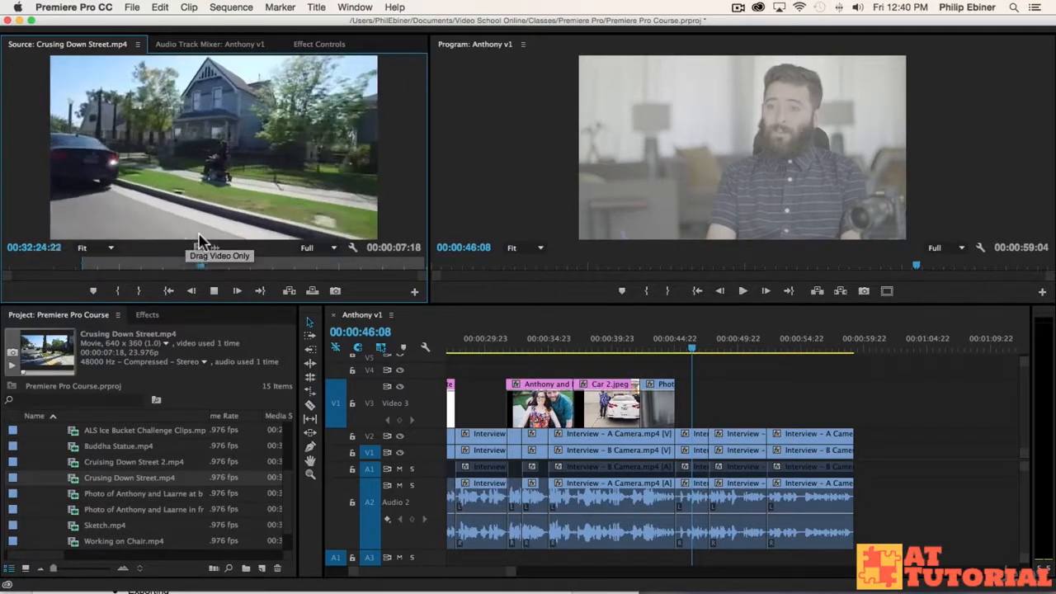
key(o)
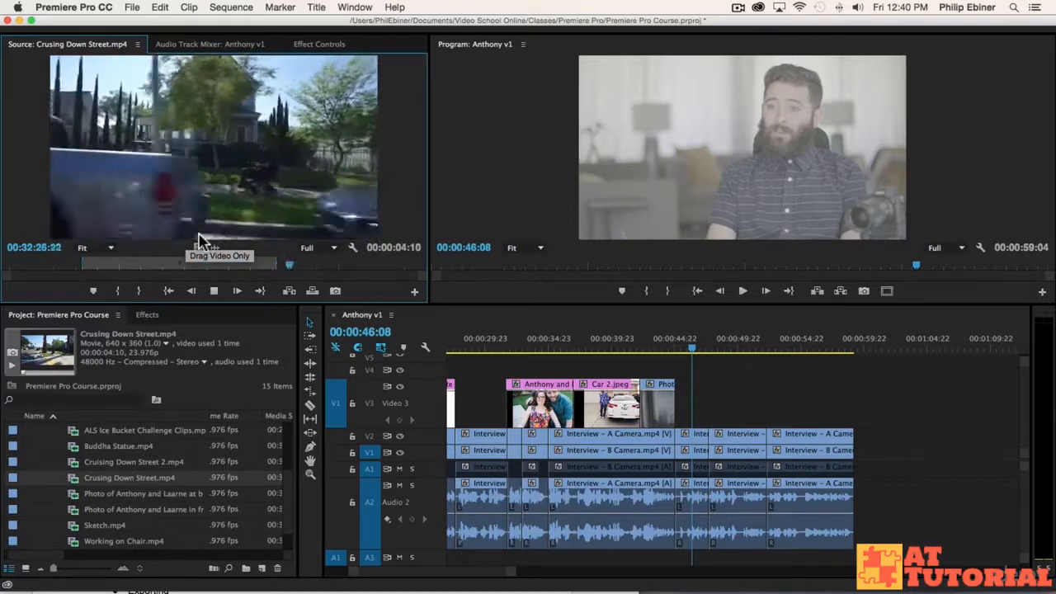
key(o)
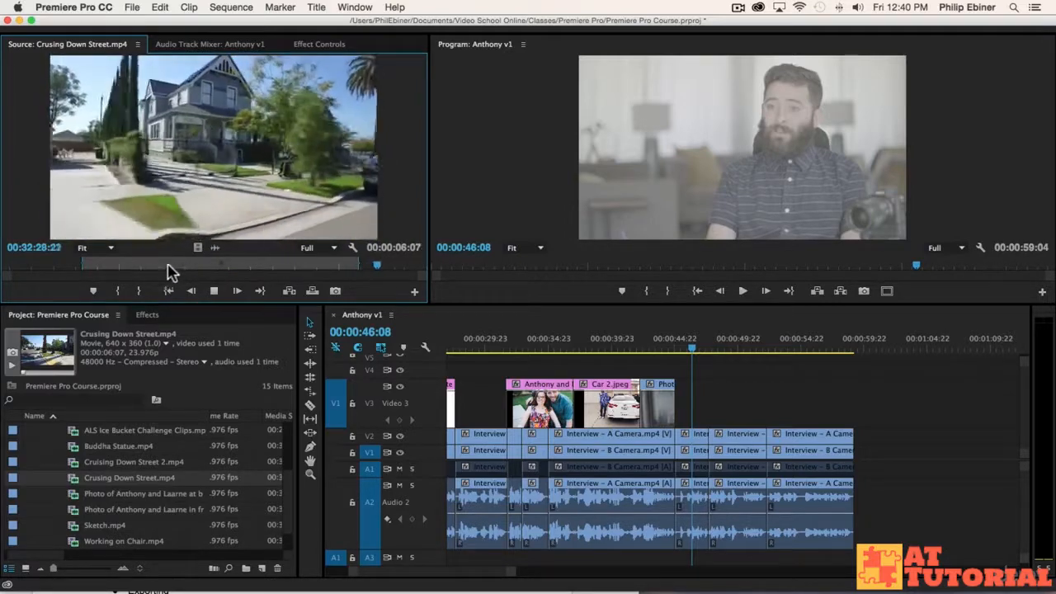
drag(200, 243, 702, 426)
- Mark a range in Cruising Down Street 2.mp4, place its video on V3 after Crusing Down Street.mp4, and check the cut near 00:00:52:05
double_click(113, 462)
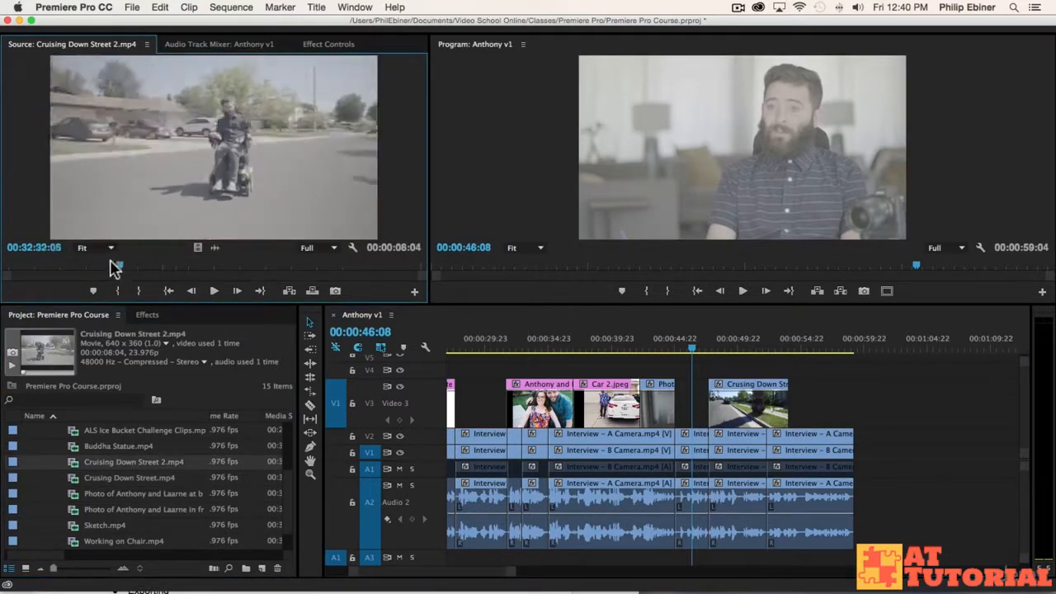
key(i)
key(space)
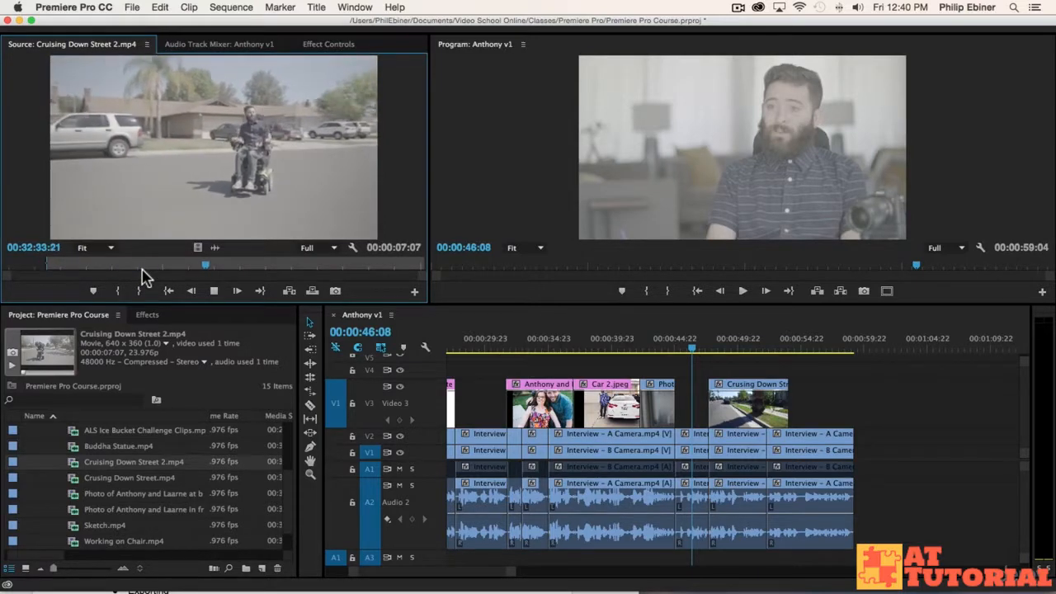
key(o)
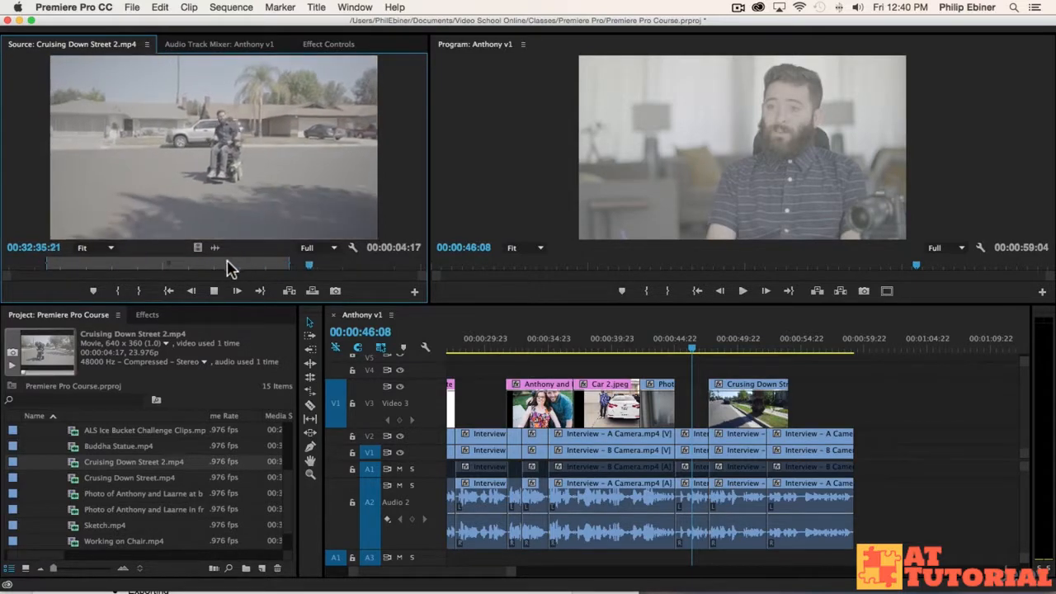
drag(194, 249, 869, 409)
key(space)
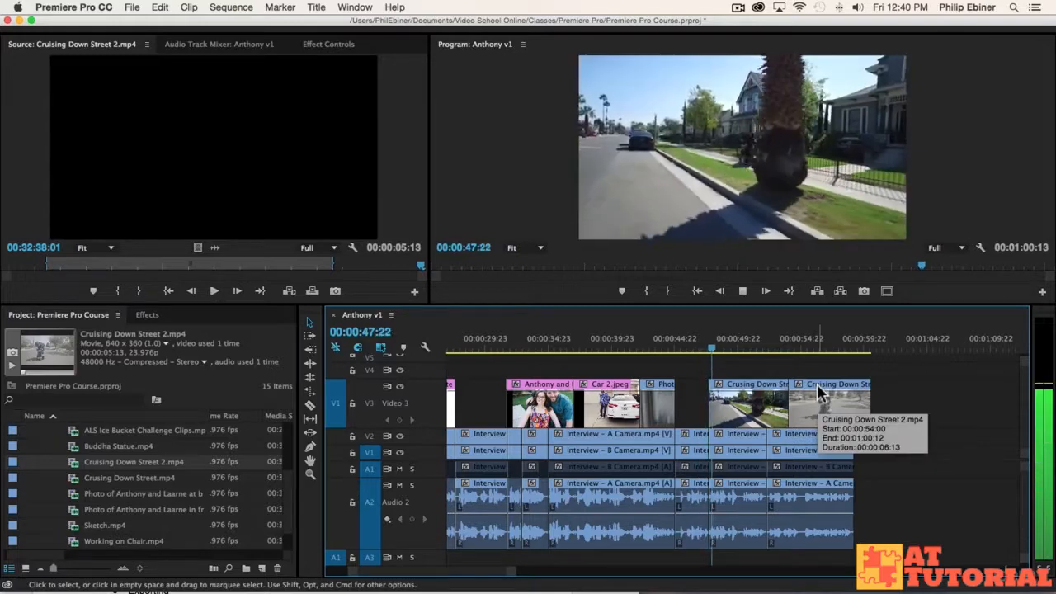
mouse_move(746, 342)
mouse_down()
mouse_move(819, 343)
mouse_move(765, 342)
mouse_up()
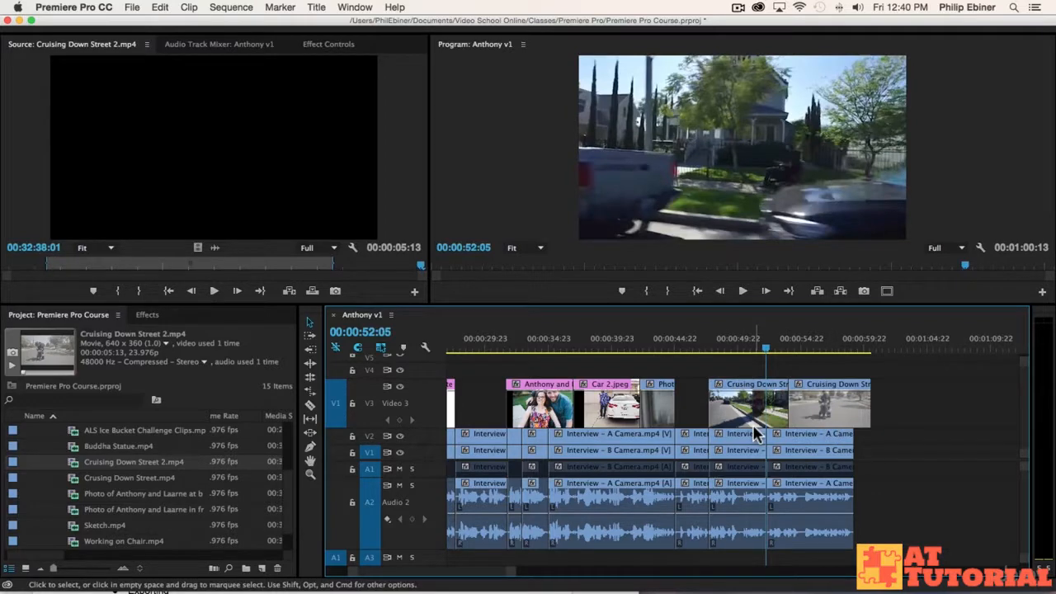
- Show the whole sequence and scrub through the ALS shots, social media images, family photos and street clips to review the b-roll coverage
key(minus)
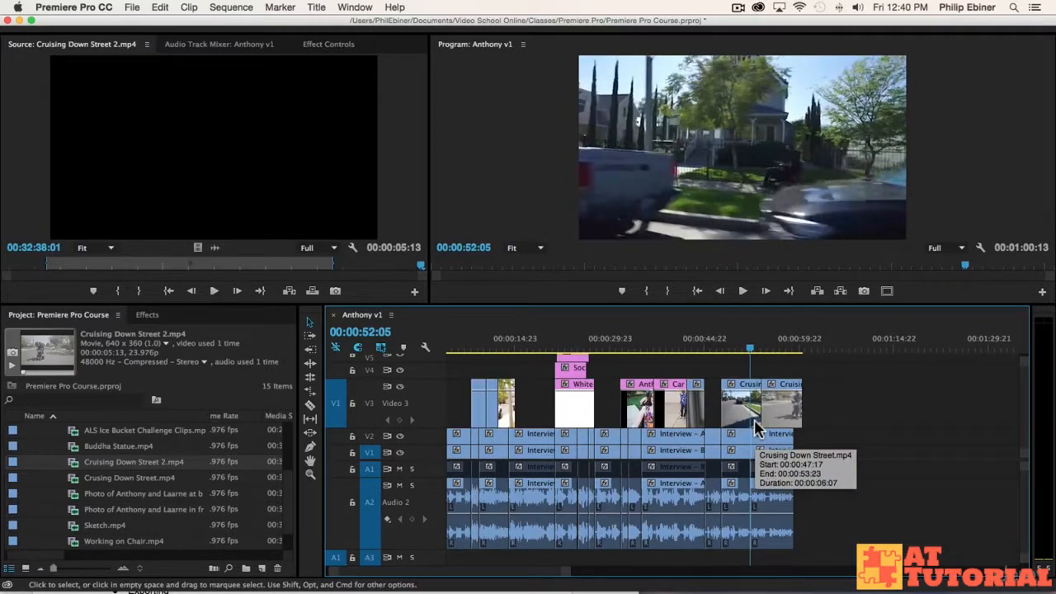
scroll(829, 400, up, 1)
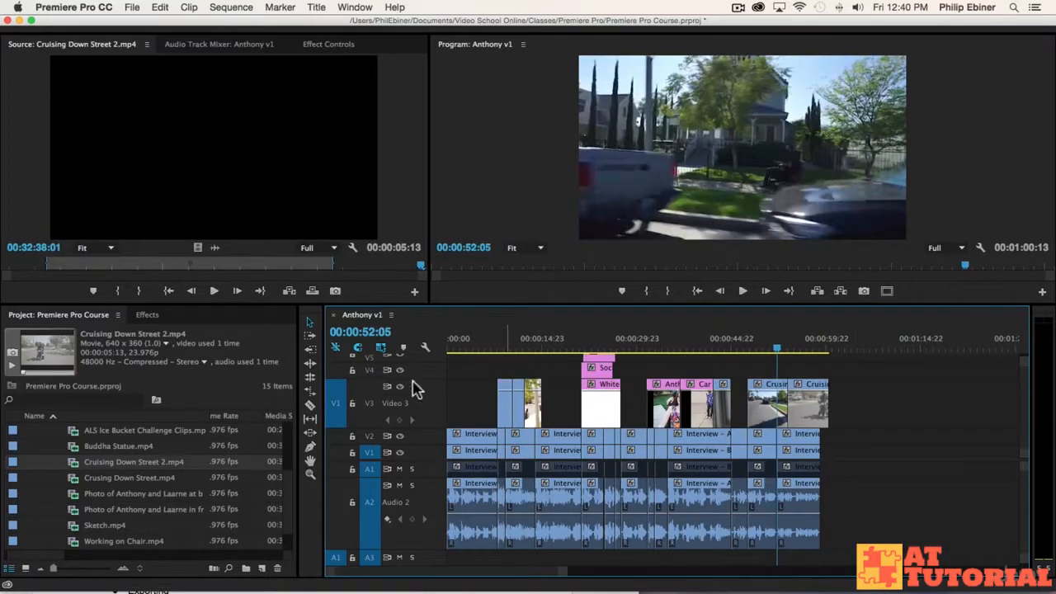
click(506, 347)
drag(505, 346, 603, 353)
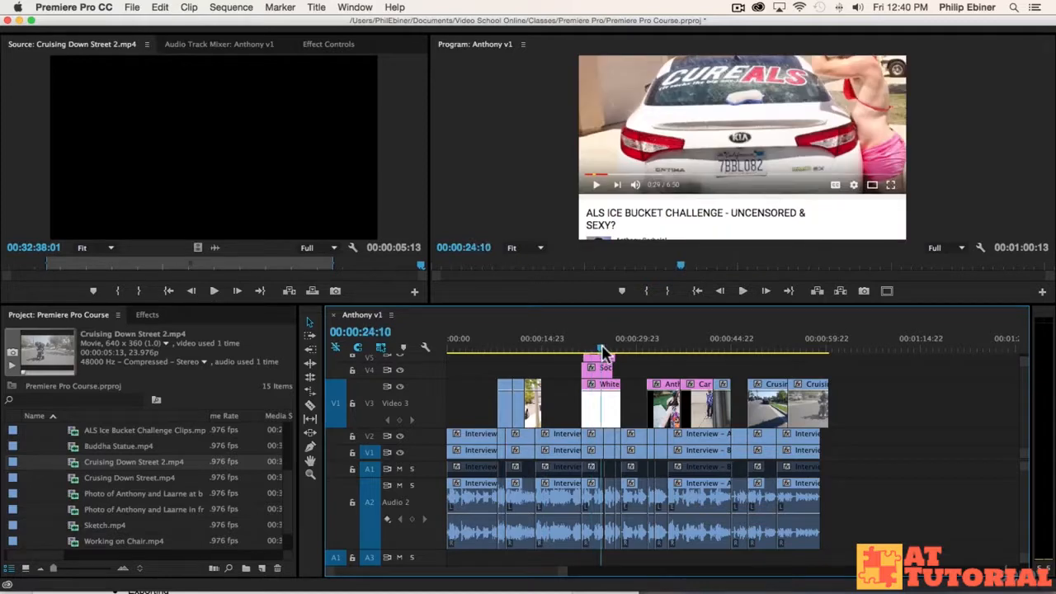
drag(680, 351, 794, 349)
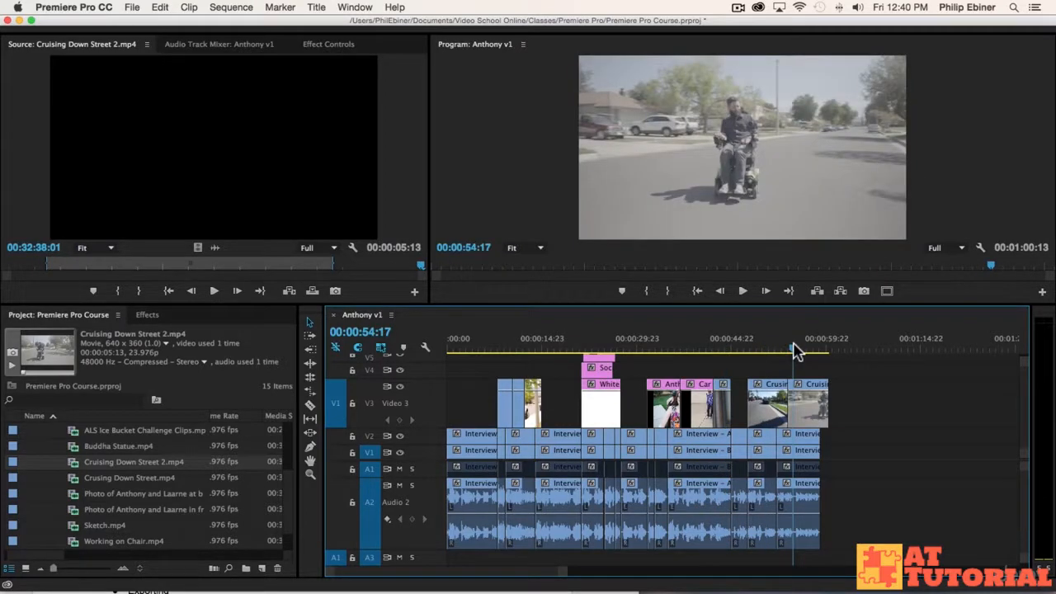
click(507, 351)
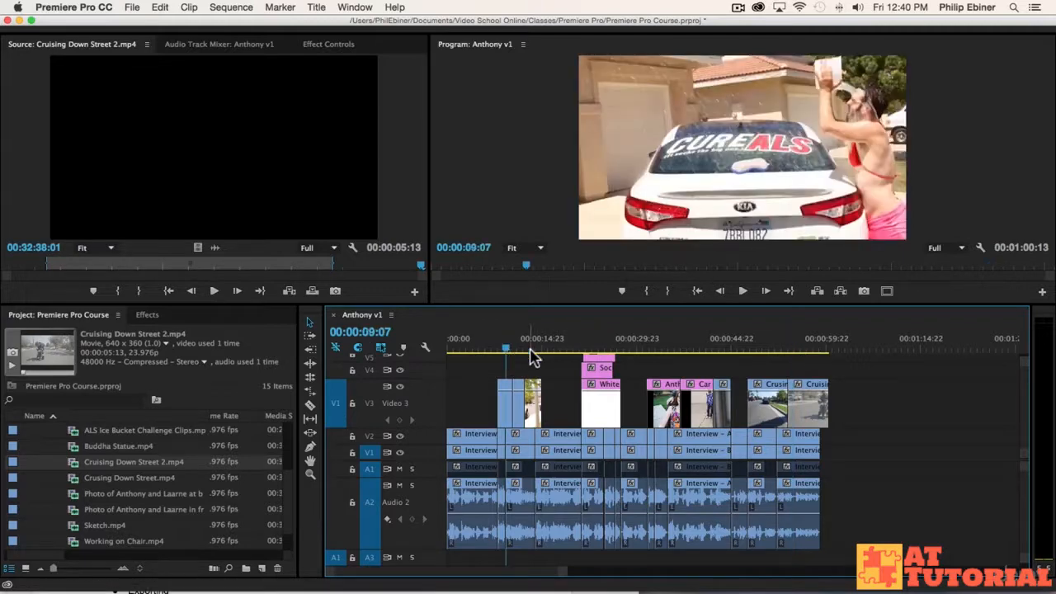
click(609, 344)
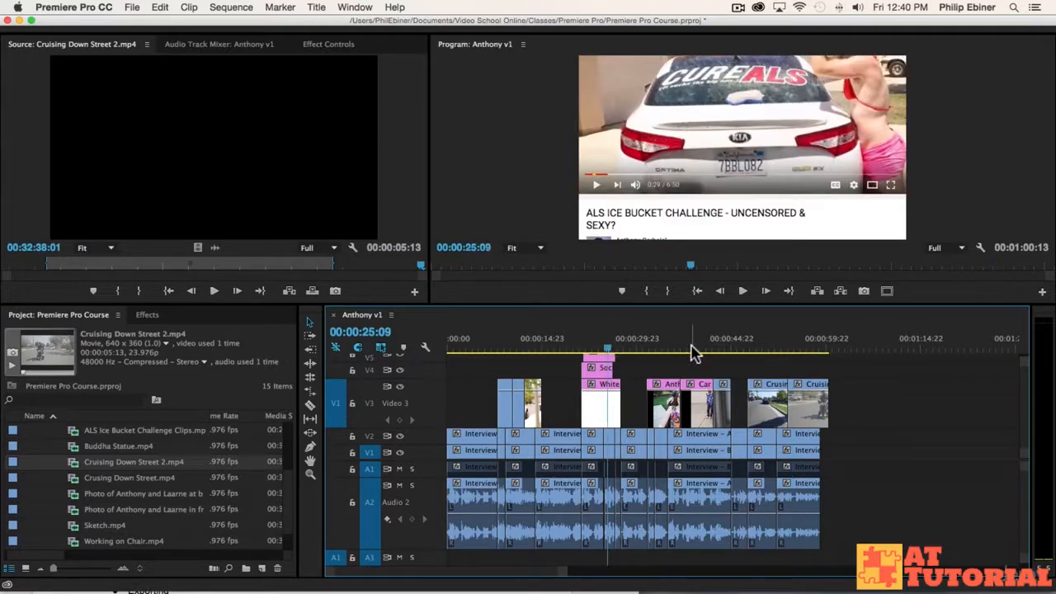
drag(669, 350, 695, 351)
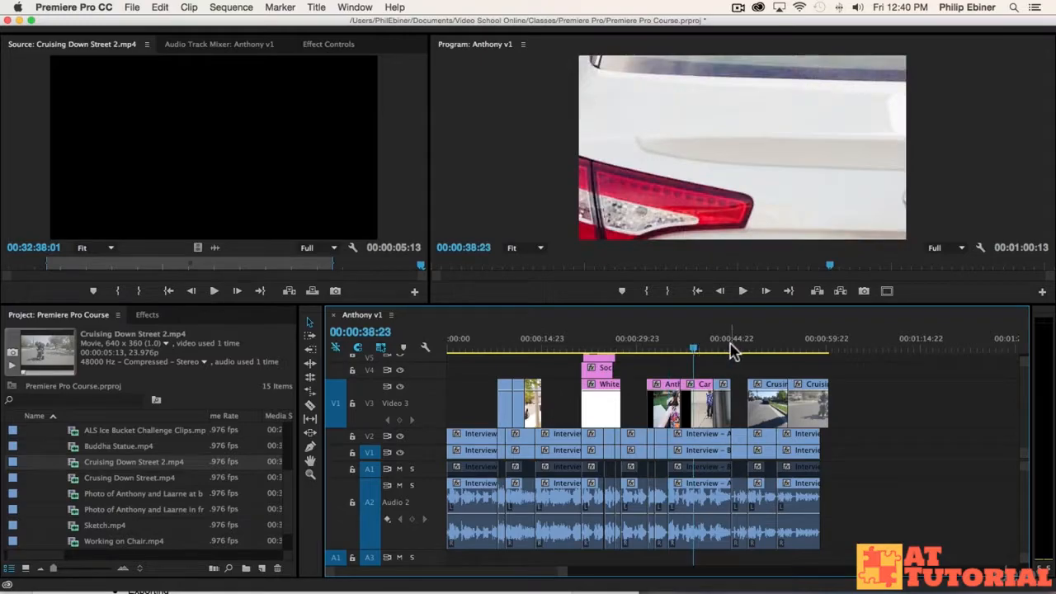